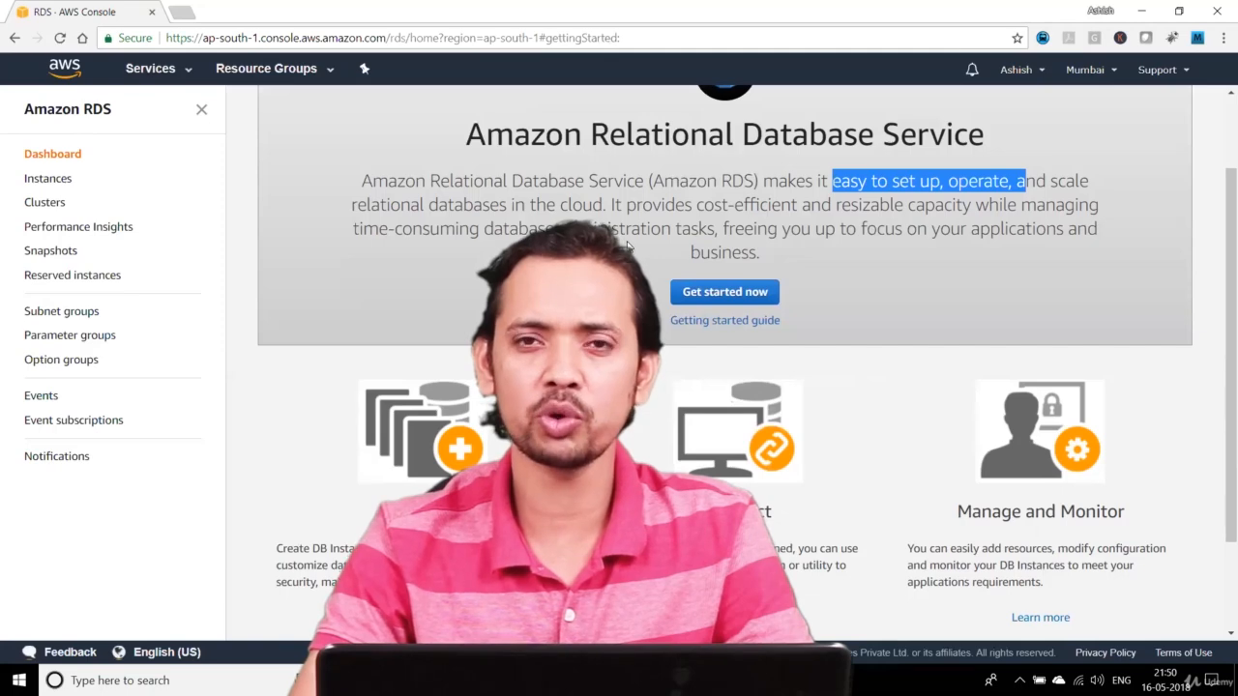
Start the wizard for launching a new Amazon RDS database instance.
click(627, 241)
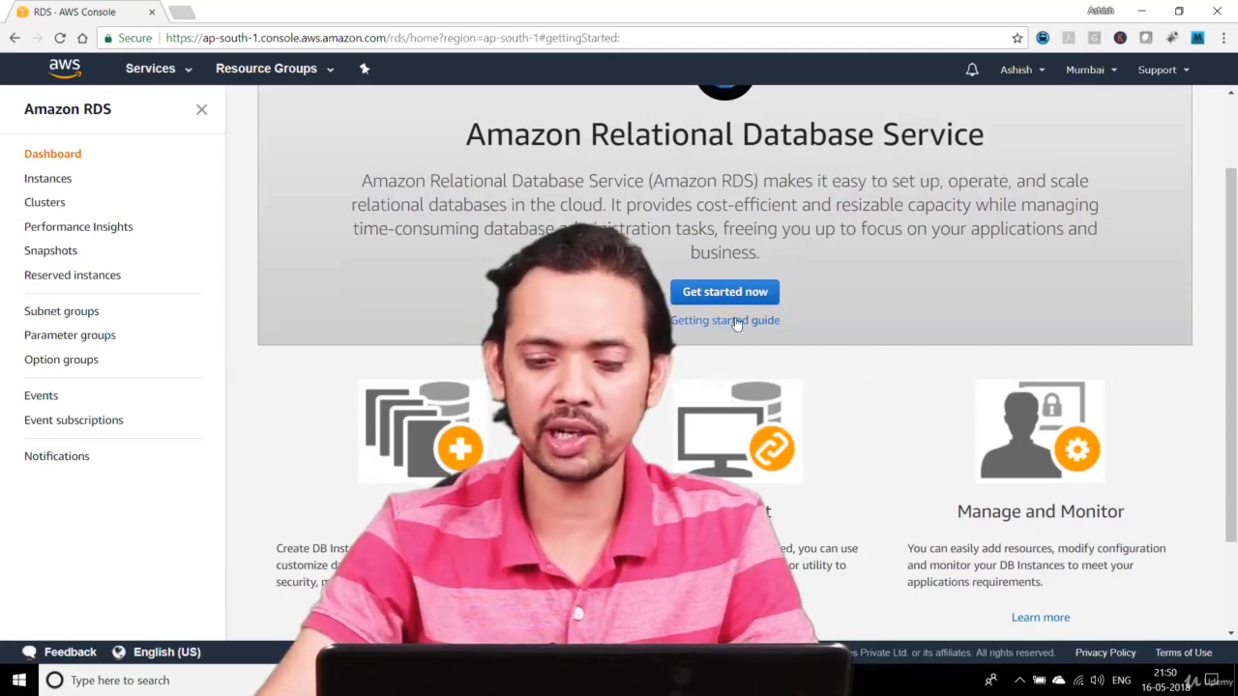
click(732, 291)
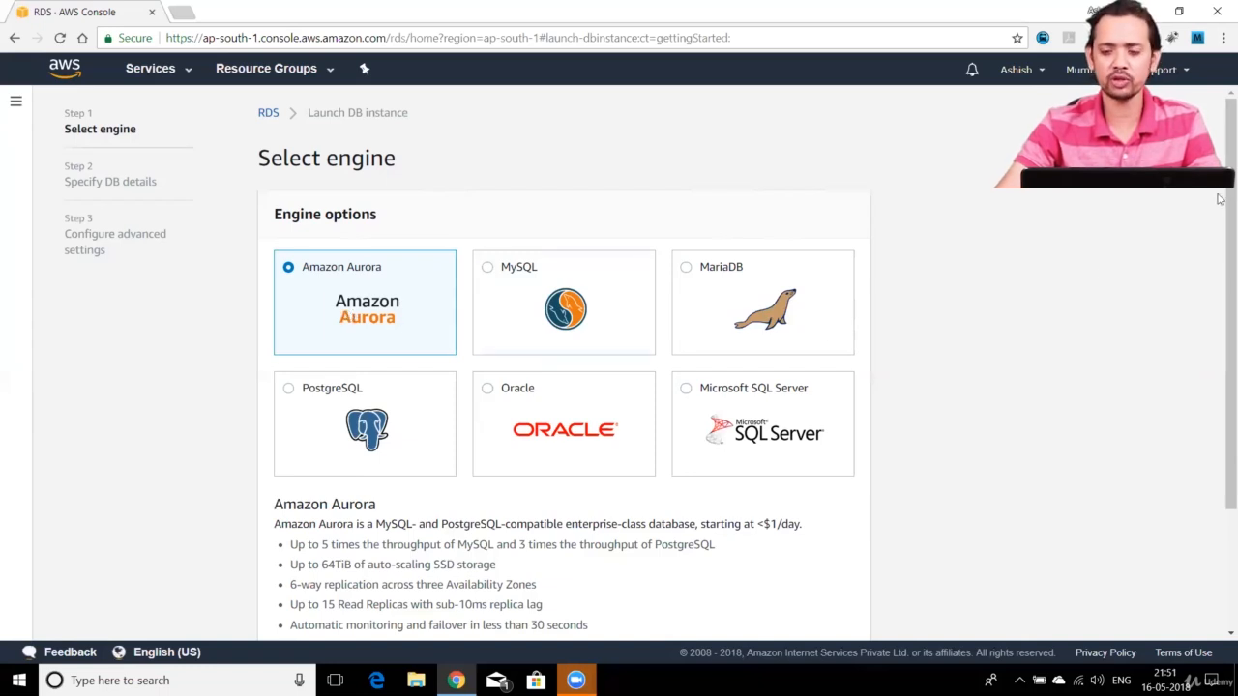
Examine the Amazon Aurora feature list, including its throughput, storage and read replica limits, and its available editions.
scroll(481, 326, down, 1)
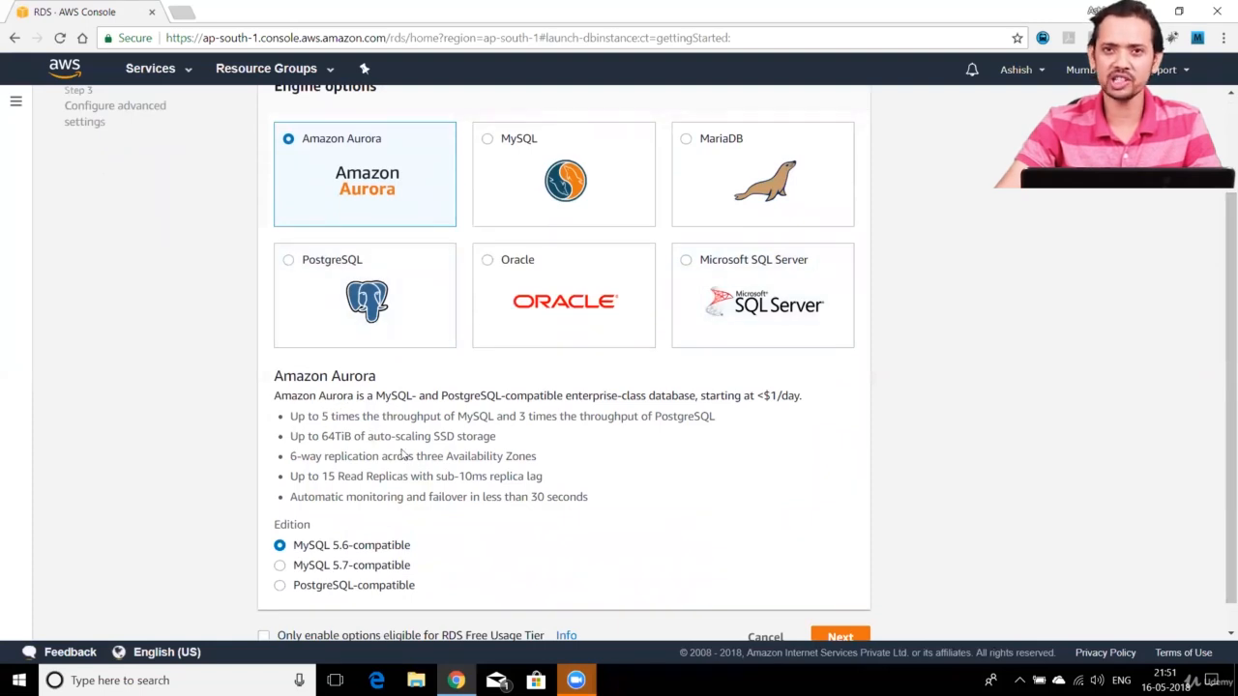
drag(319, 419, 721, 420)
click(321, 455)
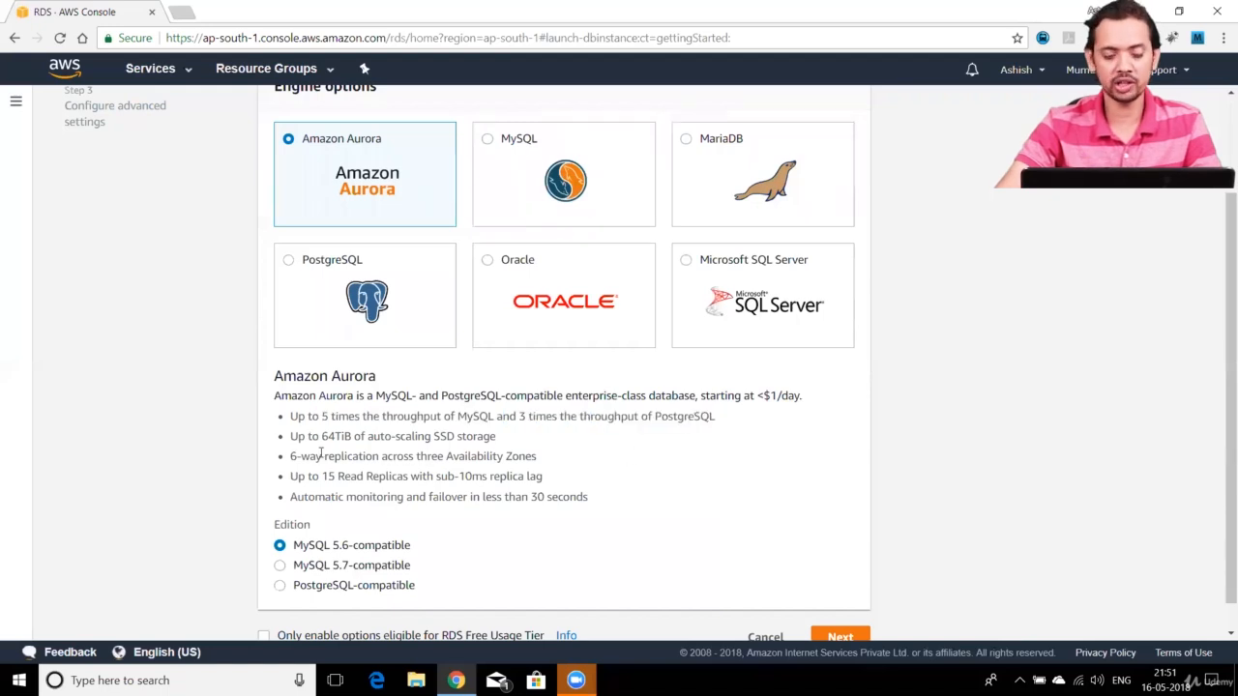
drag(322, 439, 498, 442)
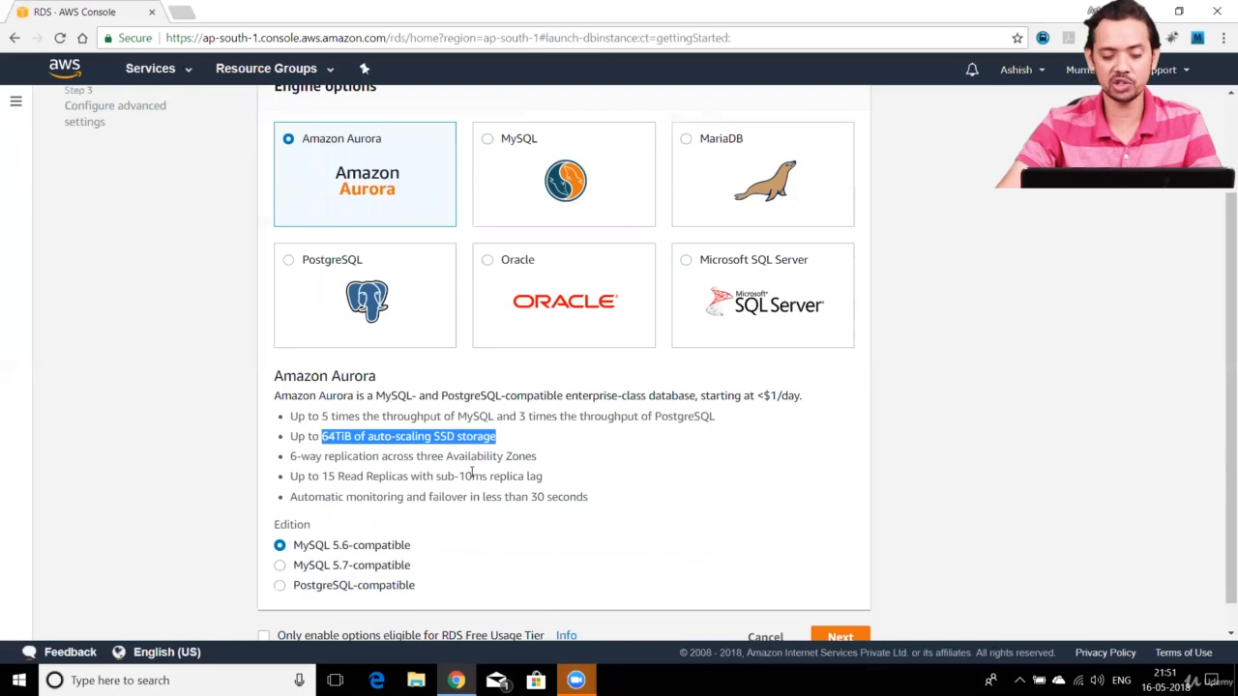
click(472, 473)
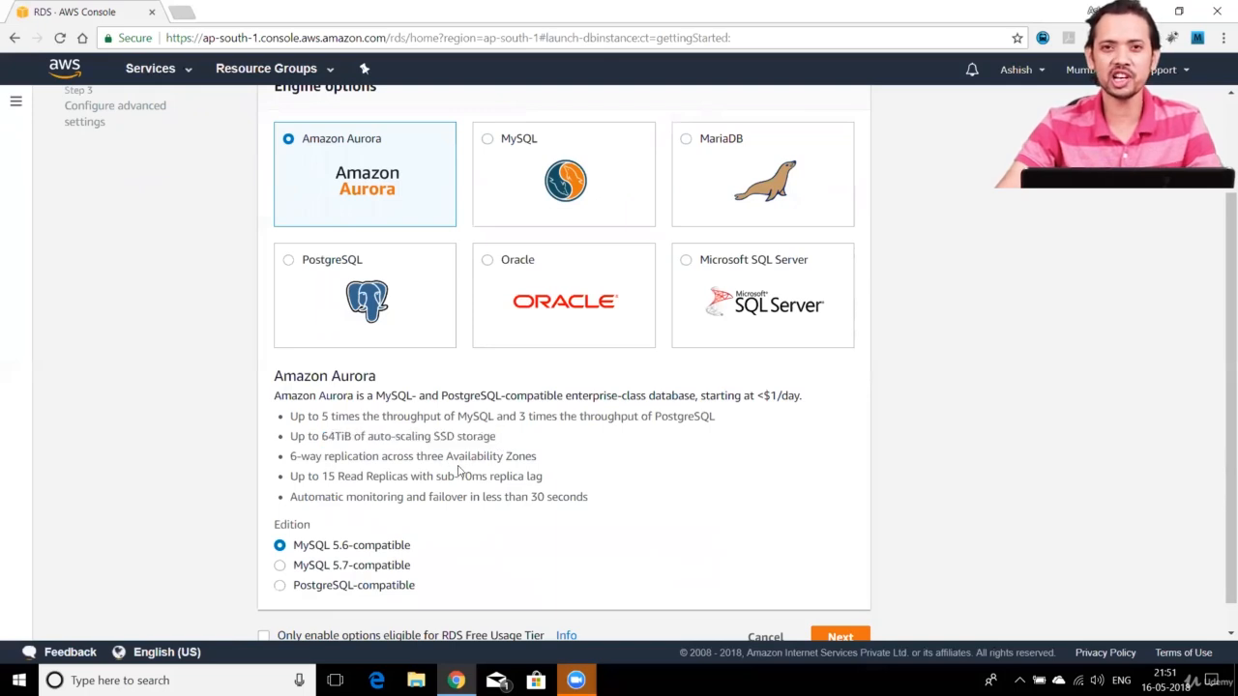
drag(312, 476, 457, 472)
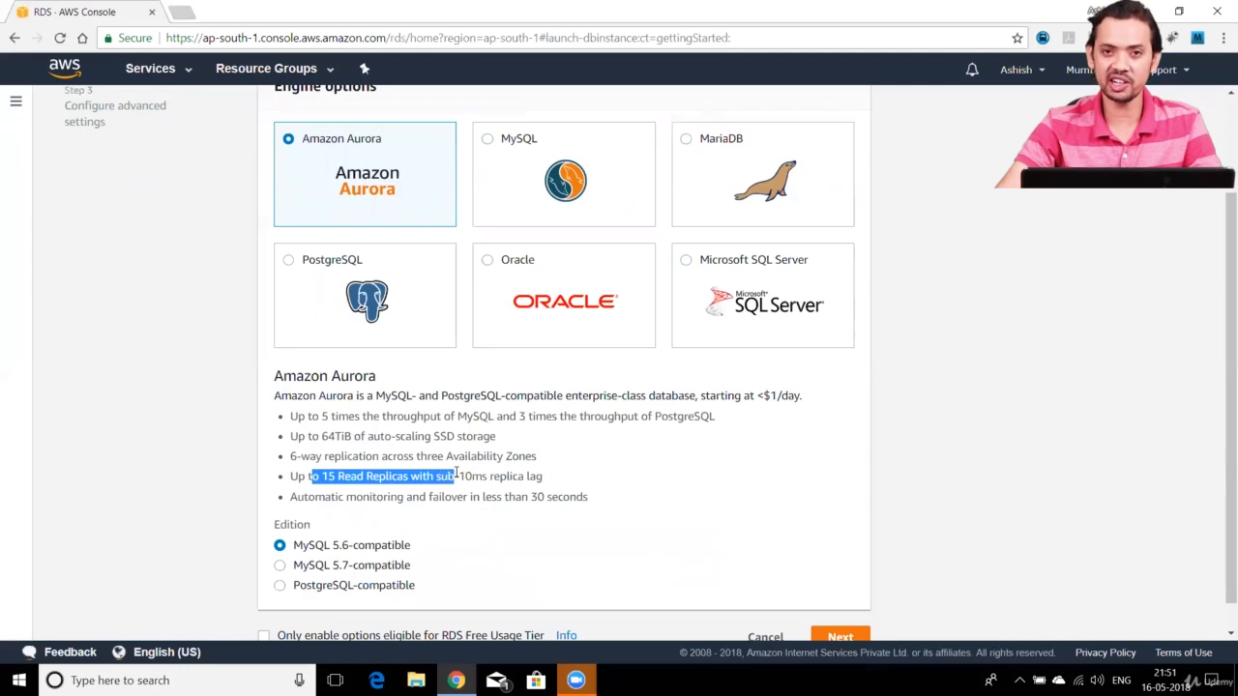
click(500, 472)
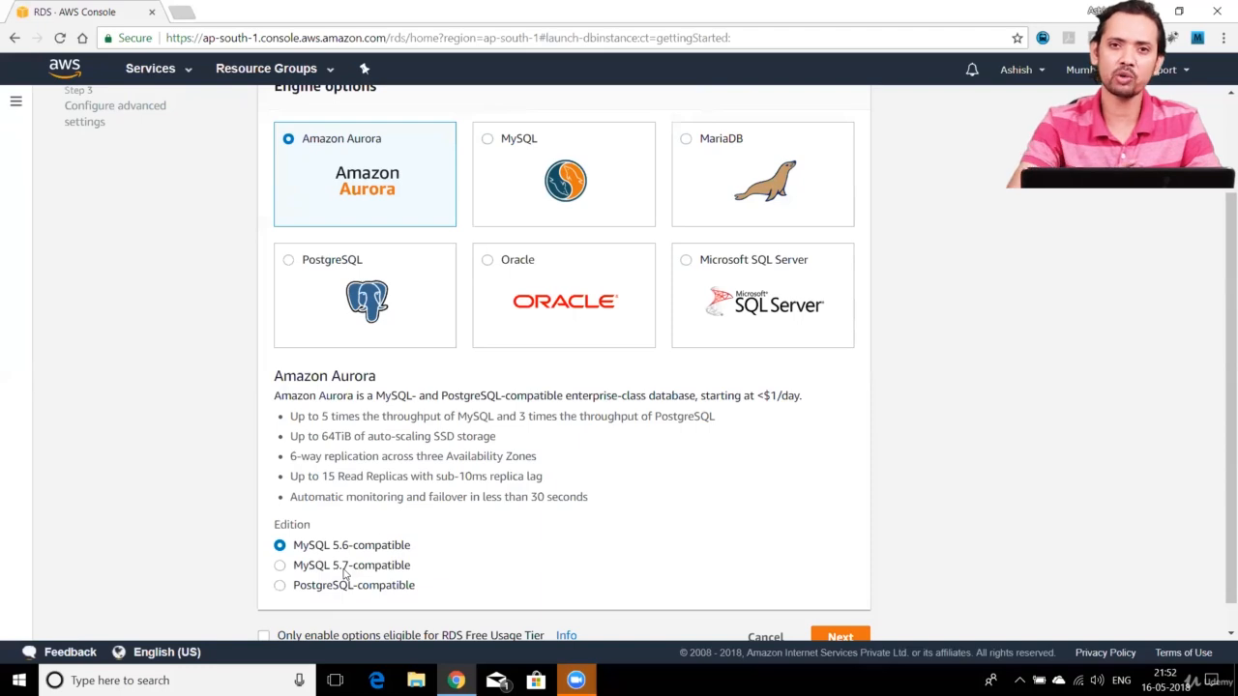
Select MySQL, MariaDB, PostgreSQL, Oracle and Microsoft SQL Server in turn to compare the descriptions and editions of these engines.
scroll(489, 246, up, 1)
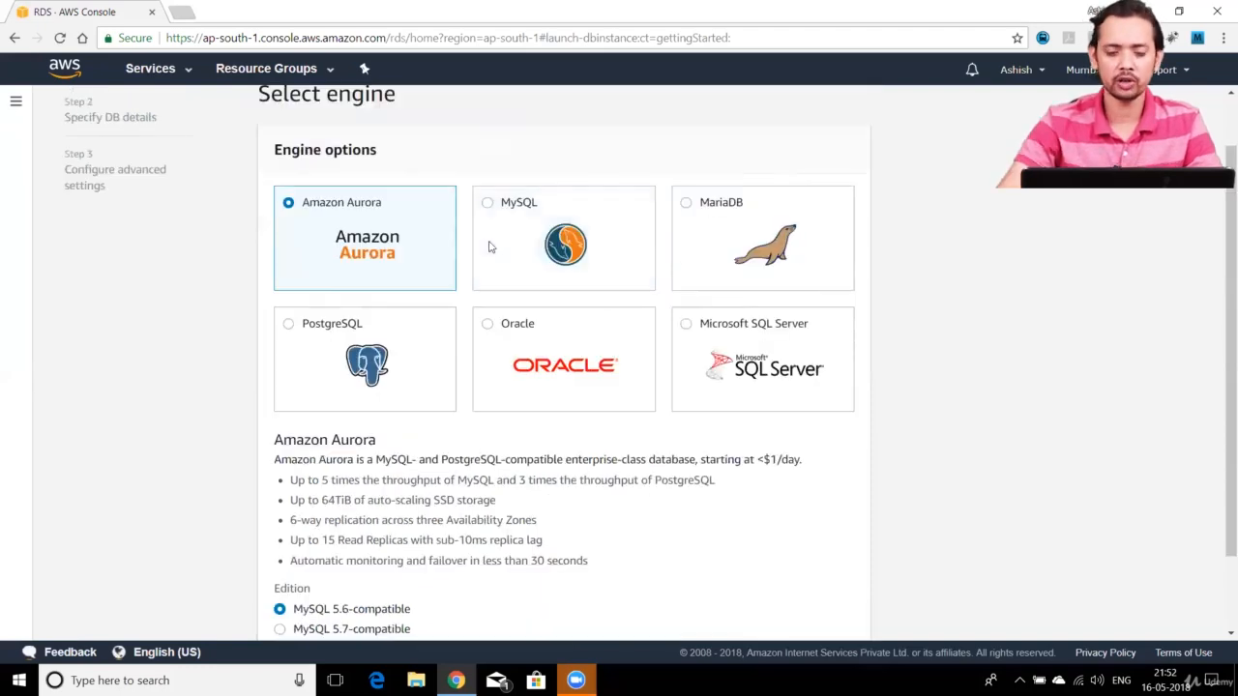
click(537, 219)
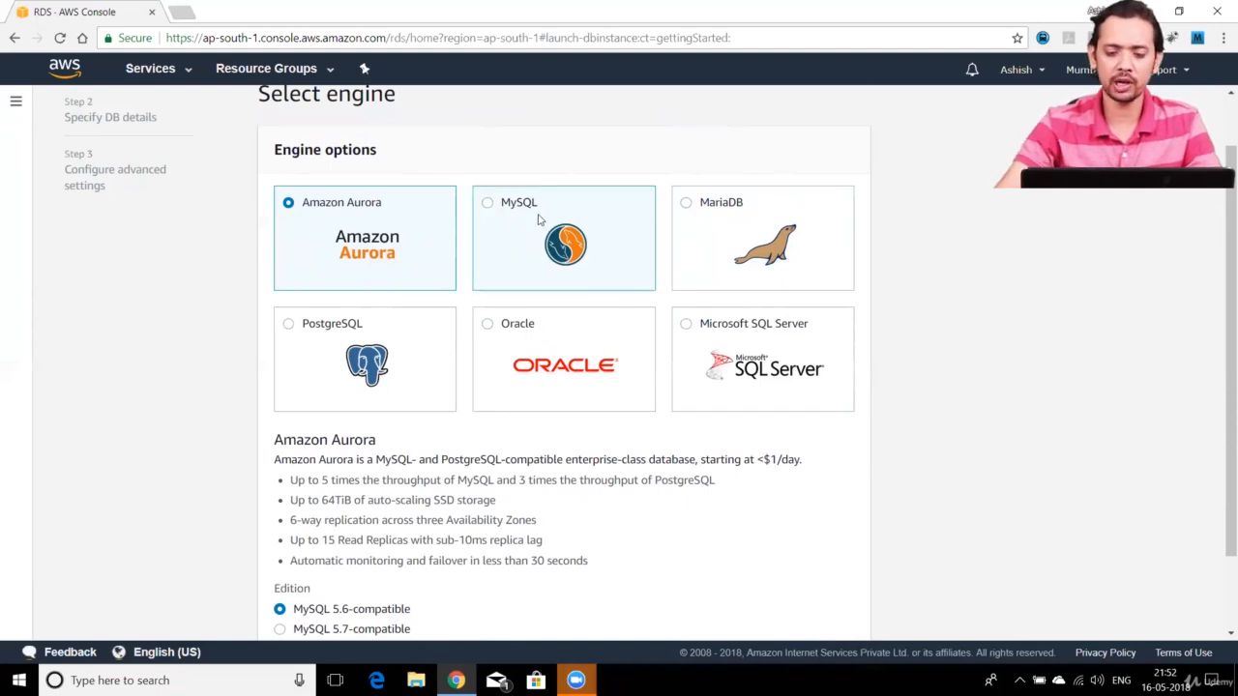
click(681, 217)
click(312, 355)
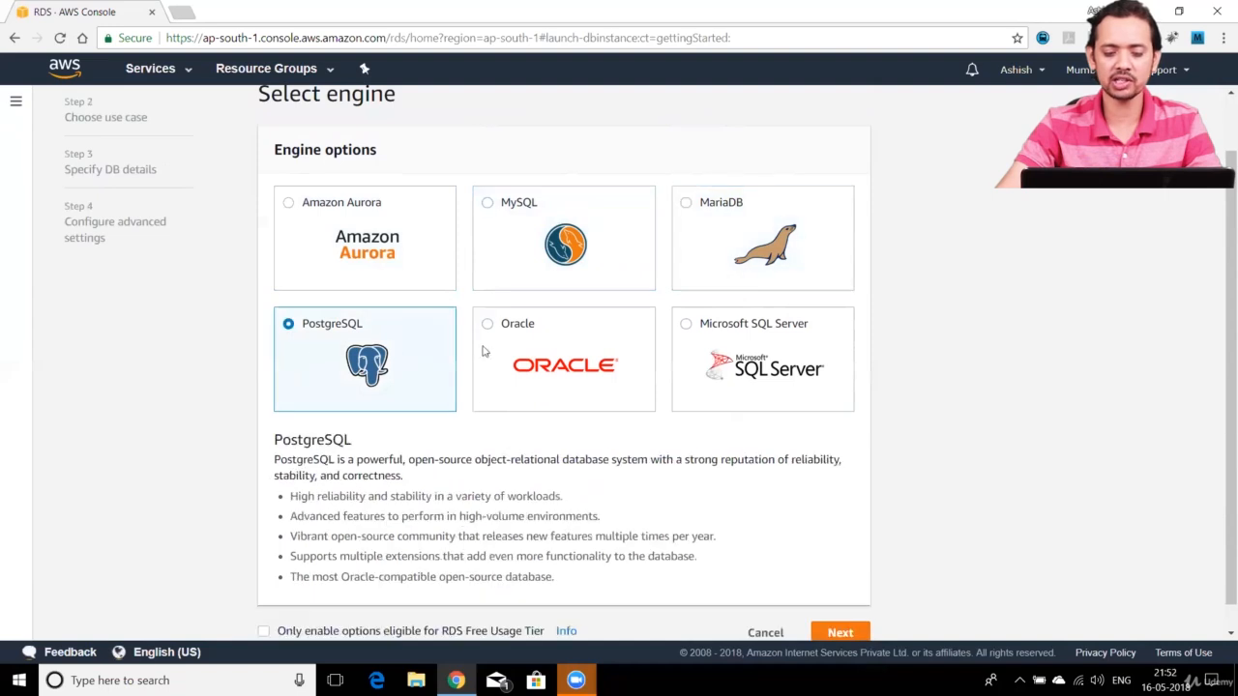
click(558, 344)
scroll(1219, 277, down, 1)
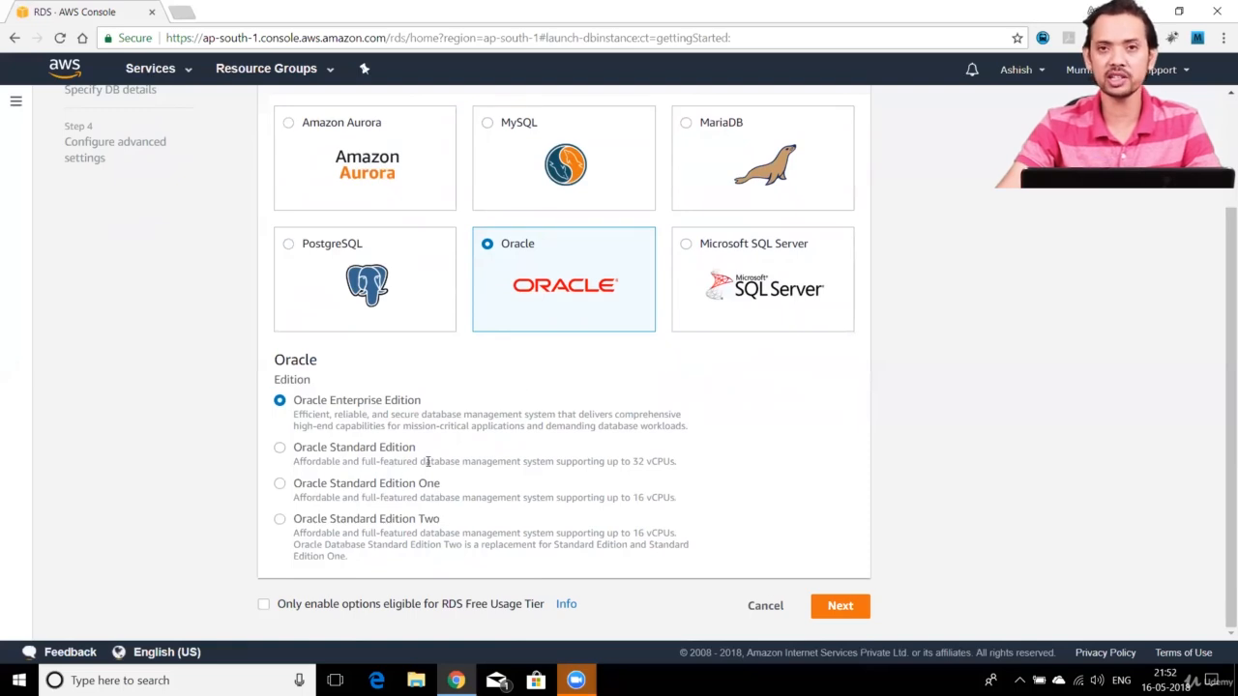
click(719, 262)
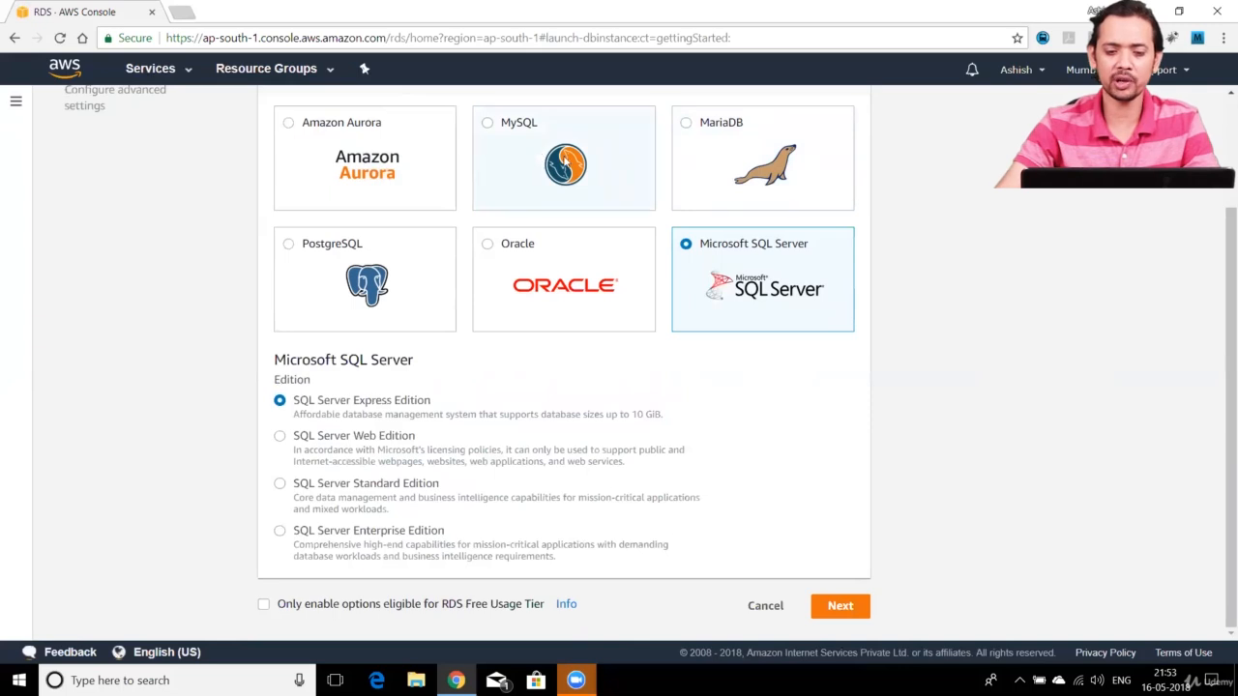
Select MySQL as the database engine, review its feature list, and continue to the use case selection.
scroll(1186, 279, up, 2)
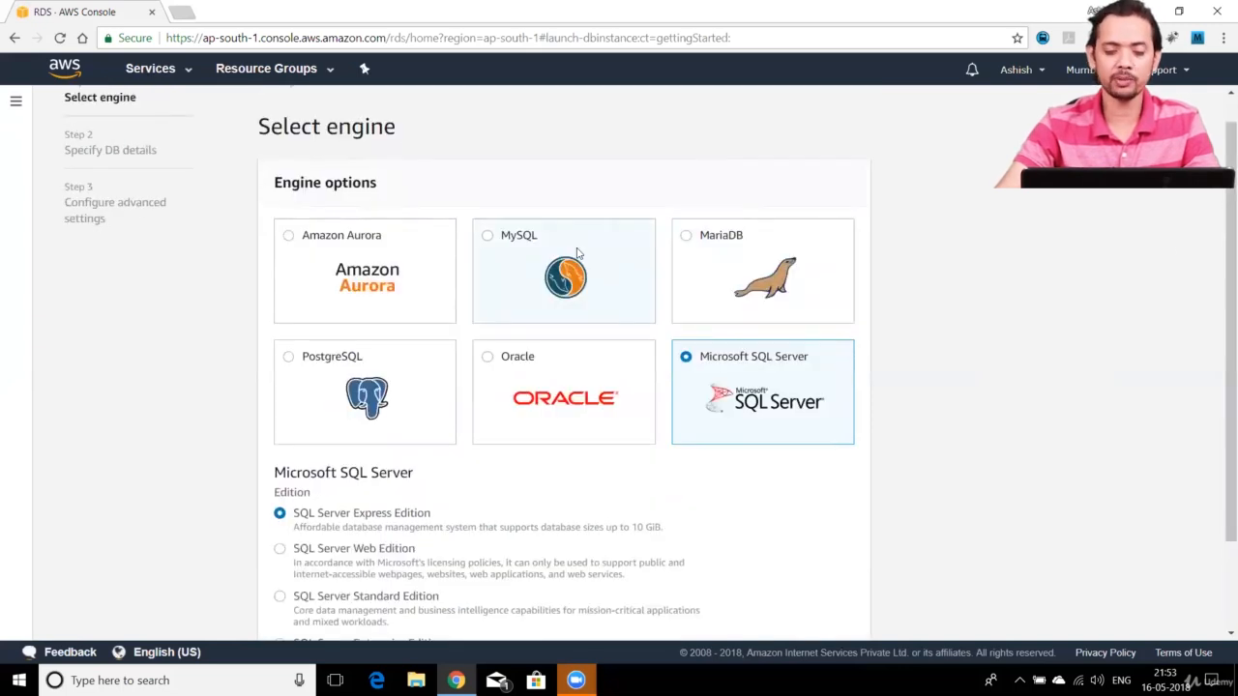
click(577, 253)
scroll(1199, 276, down, 1)
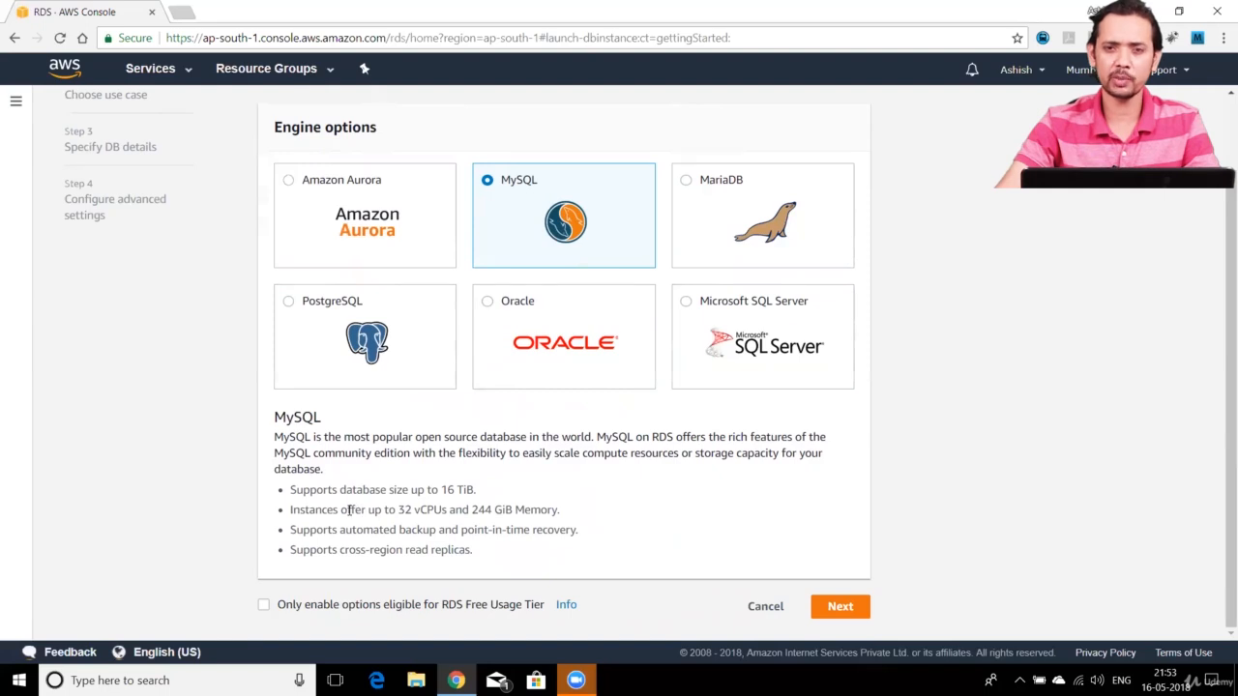
drag(294, 491, 476, 490)
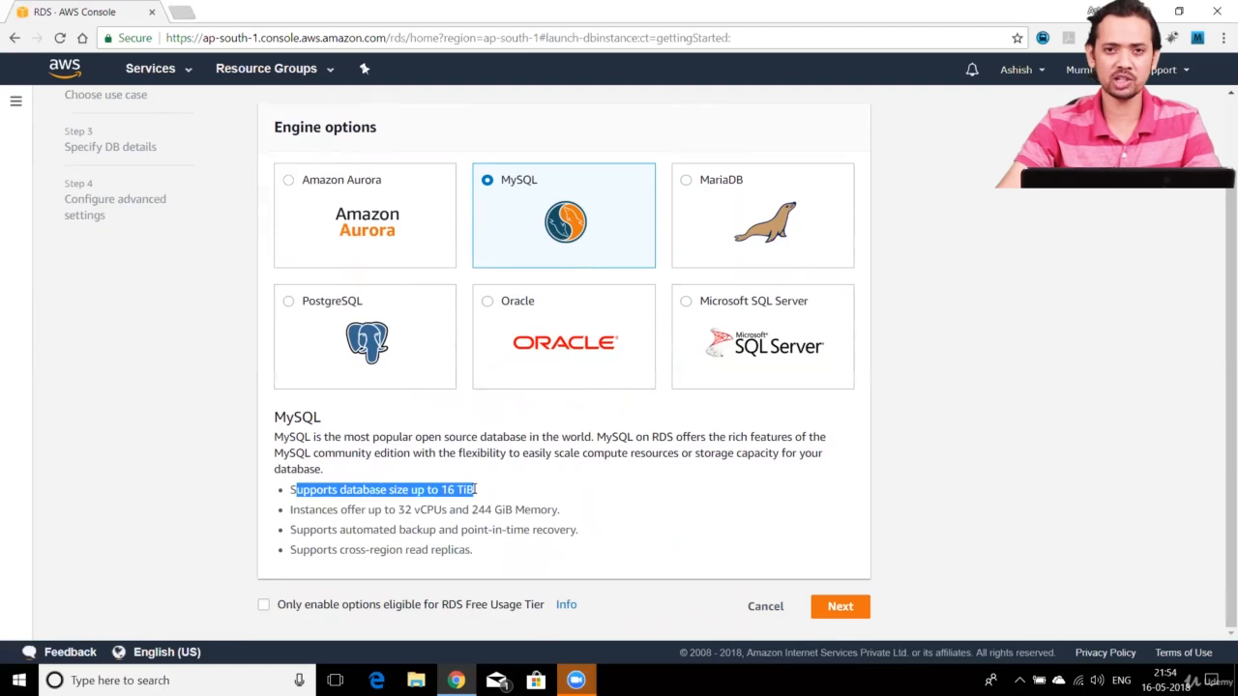
click(420, 558)
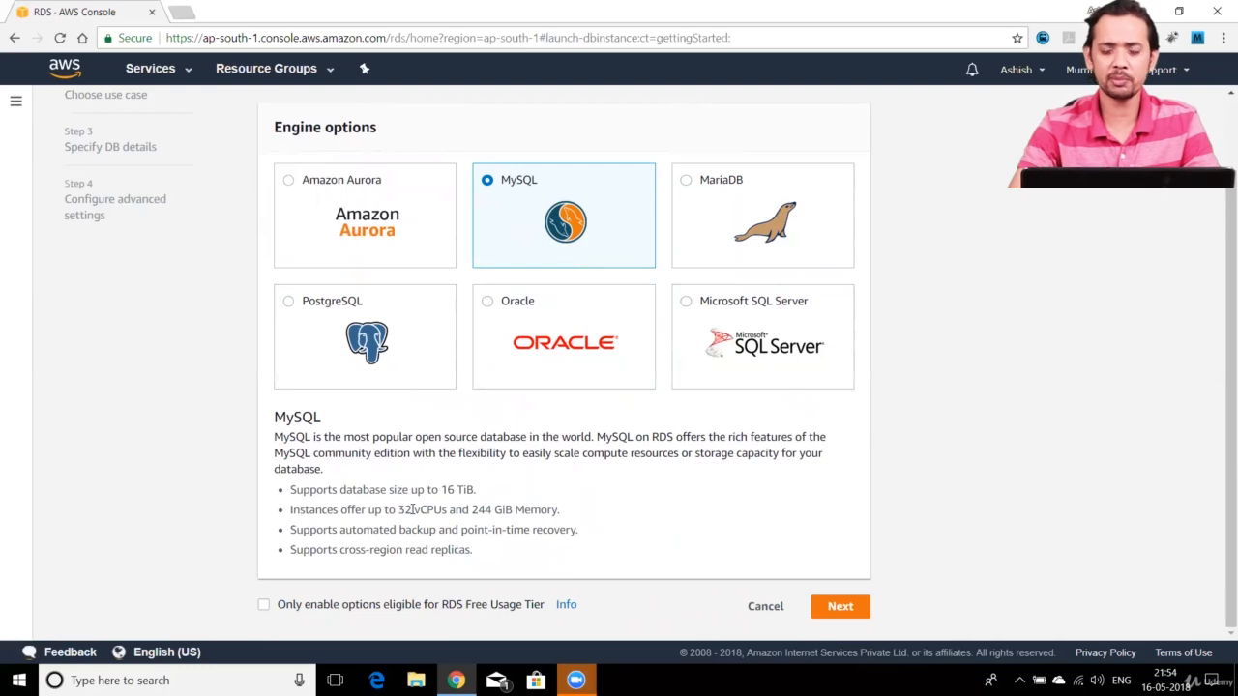
drag(340, 530, 436, 530)
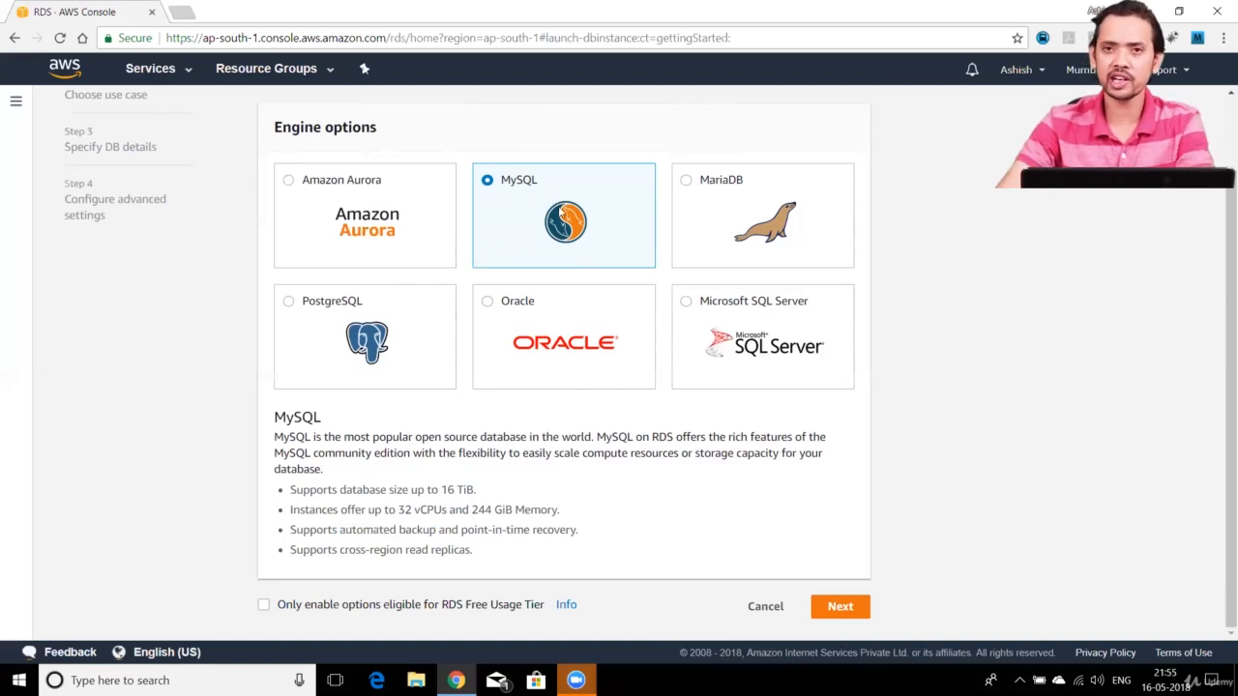
click(838, 614)
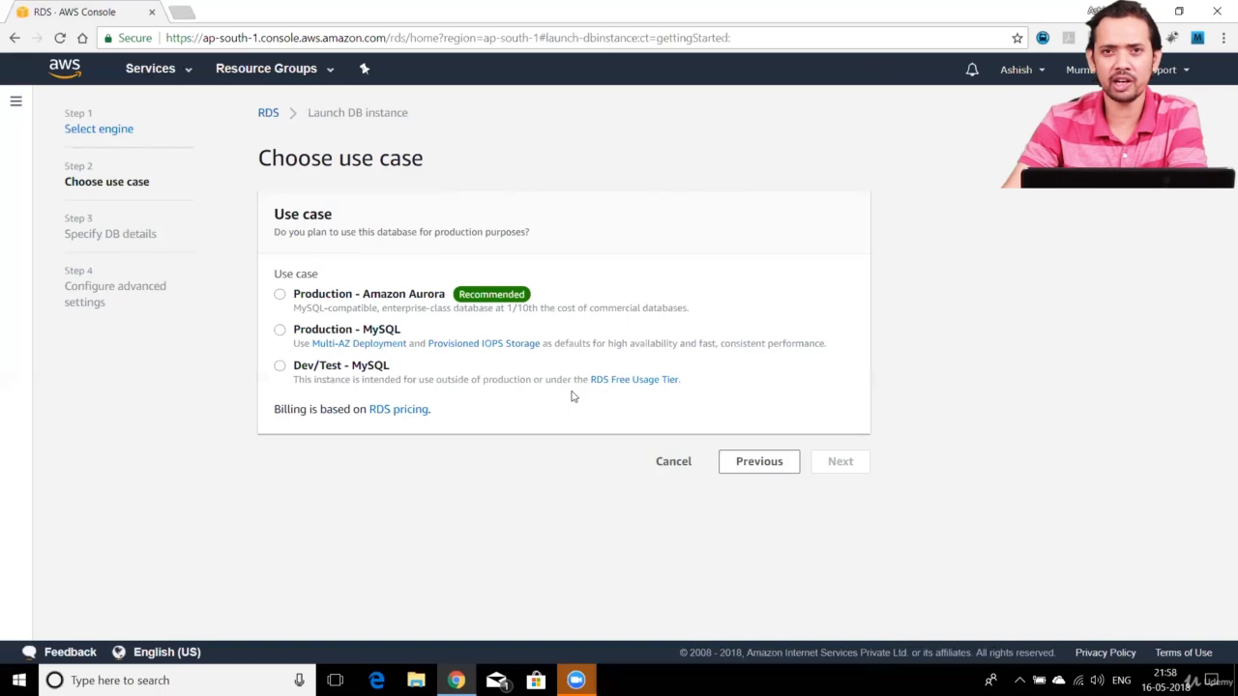
Choose Dev/Test - MySQL as the use case and continue to the DB details.
click(287, 375)
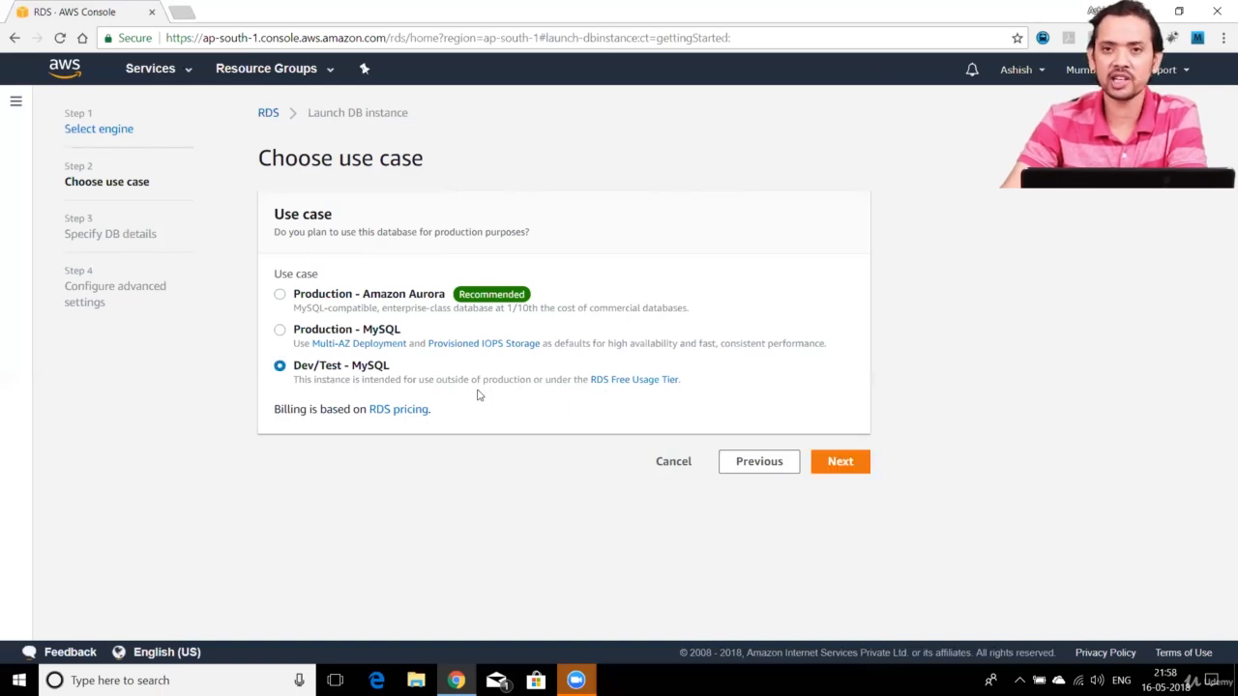
click(839, 461)
Check the DB engine edition and the available license model options in the instance specifications.
scroll(450, 284, down, 1)
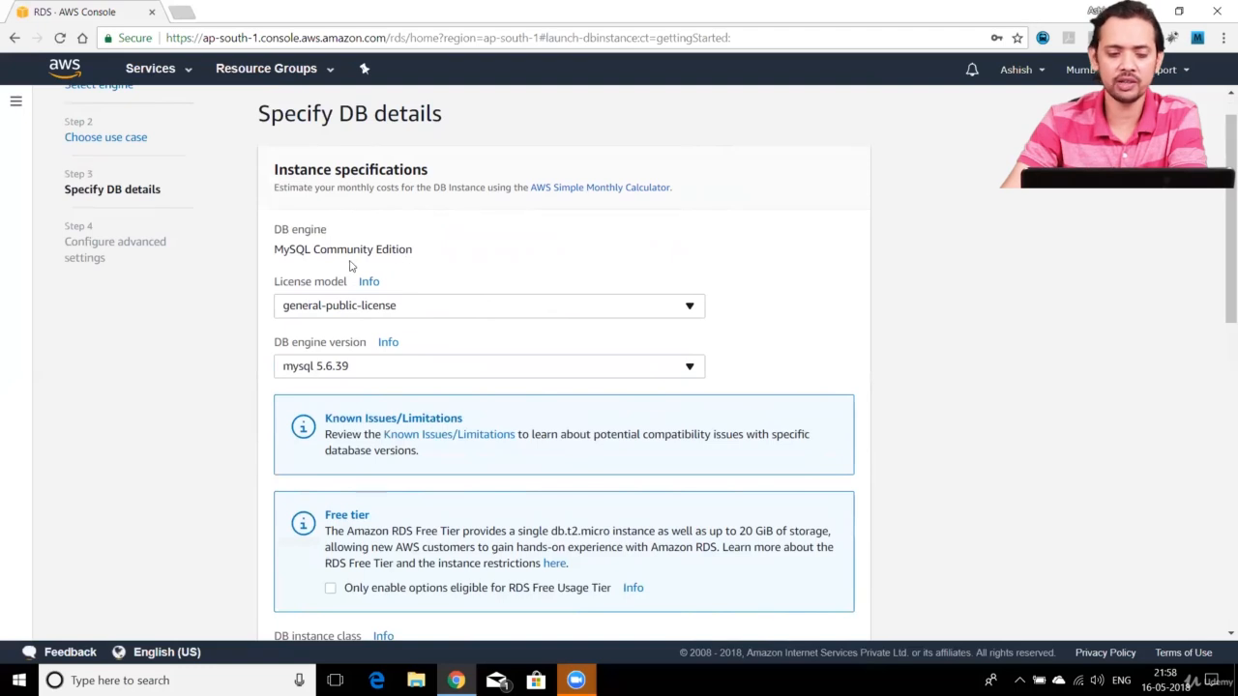
drag(304, 253, 413, 250)
click(422, 250)
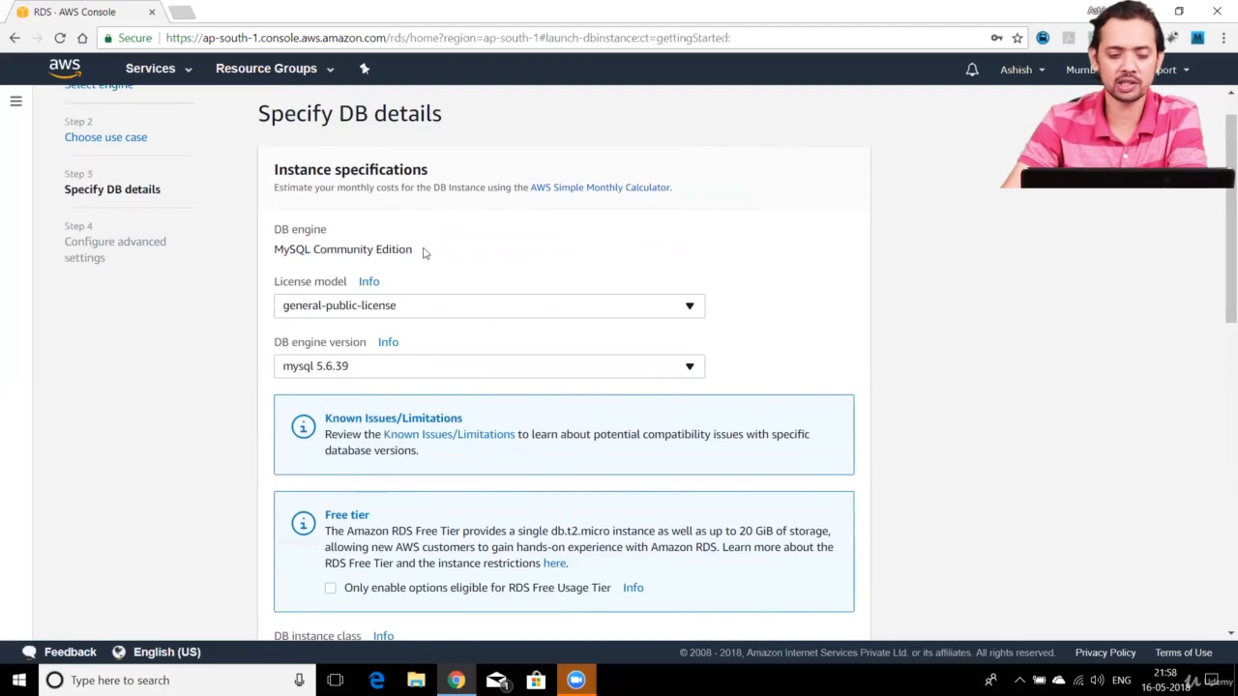
click(464, 310)
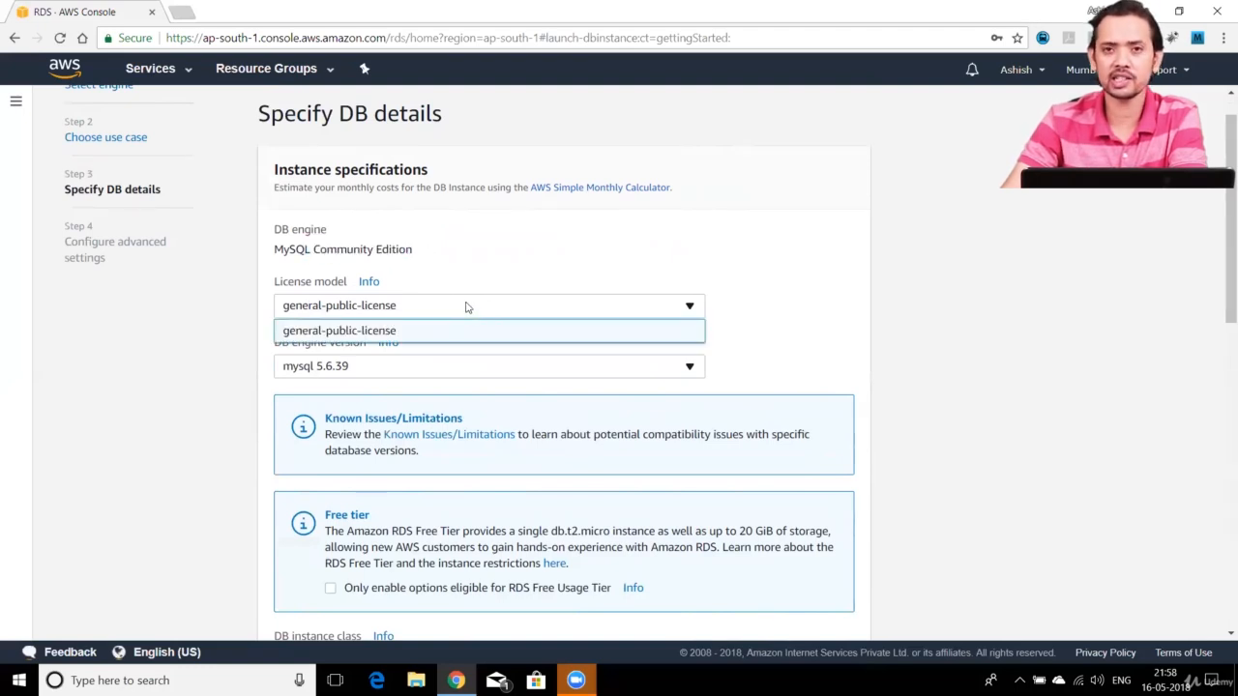
click(521, 269)
Review the available DB engine versions and keep mysql 5.6.39.
scroll(1221, 293, down, 2)
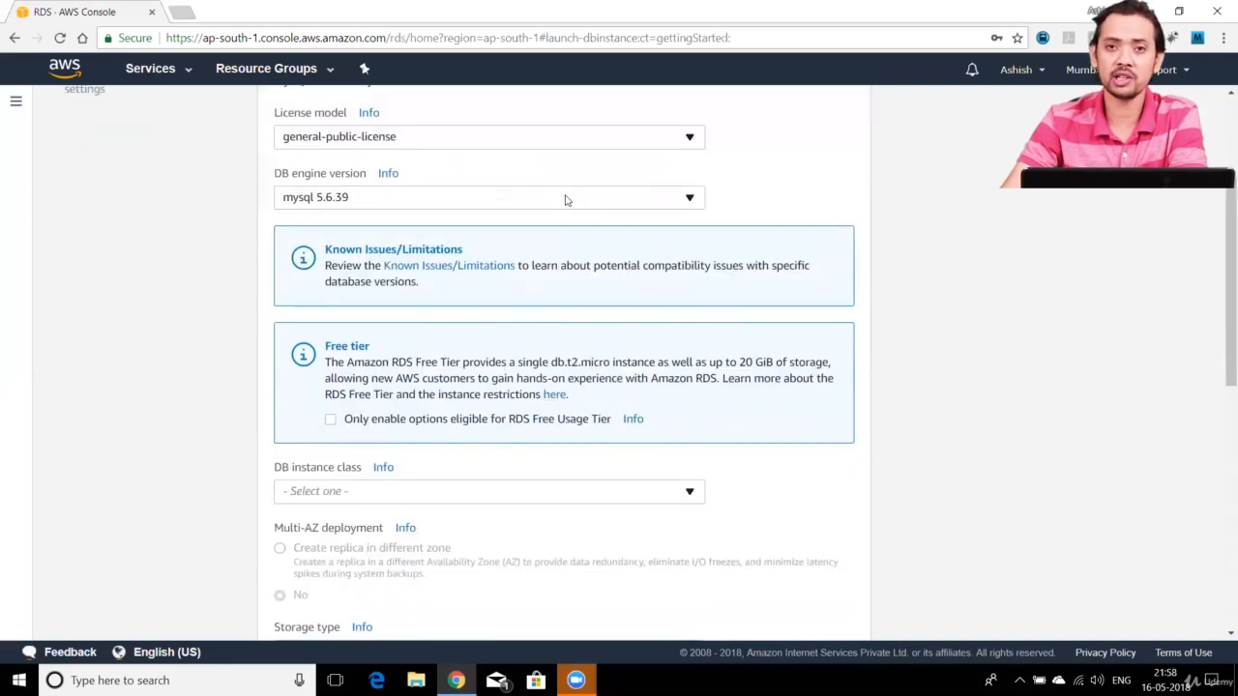
click(566, 199)
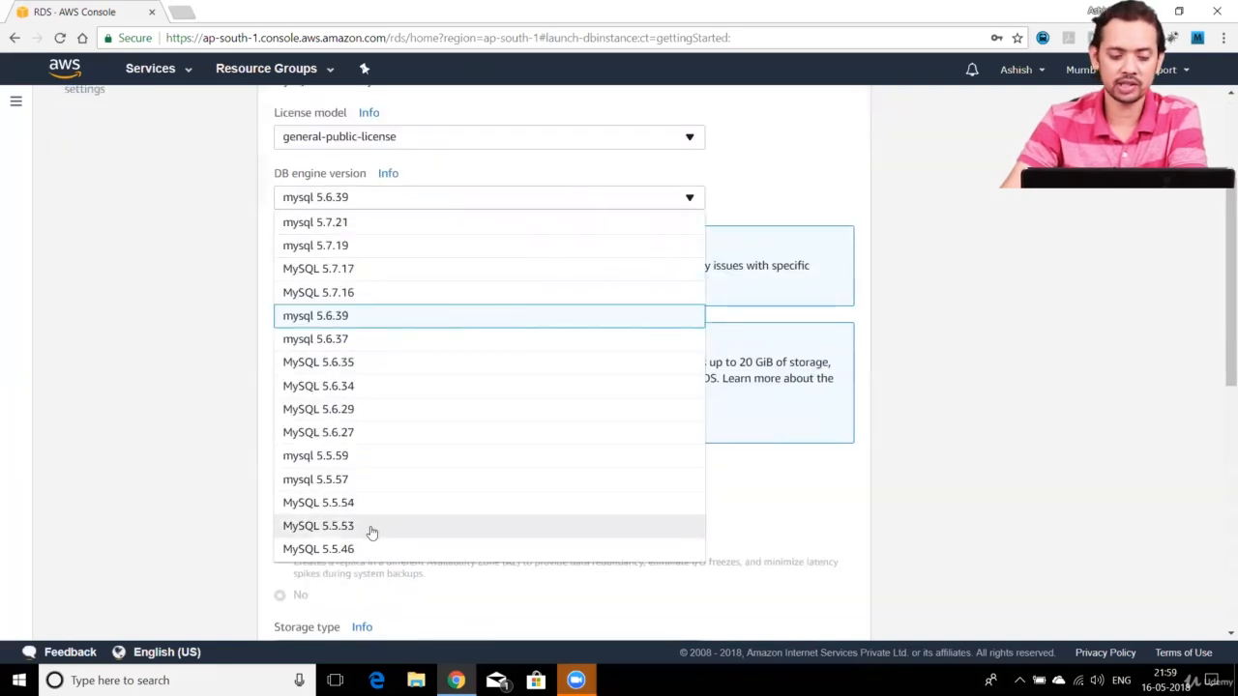
click(386, 332)
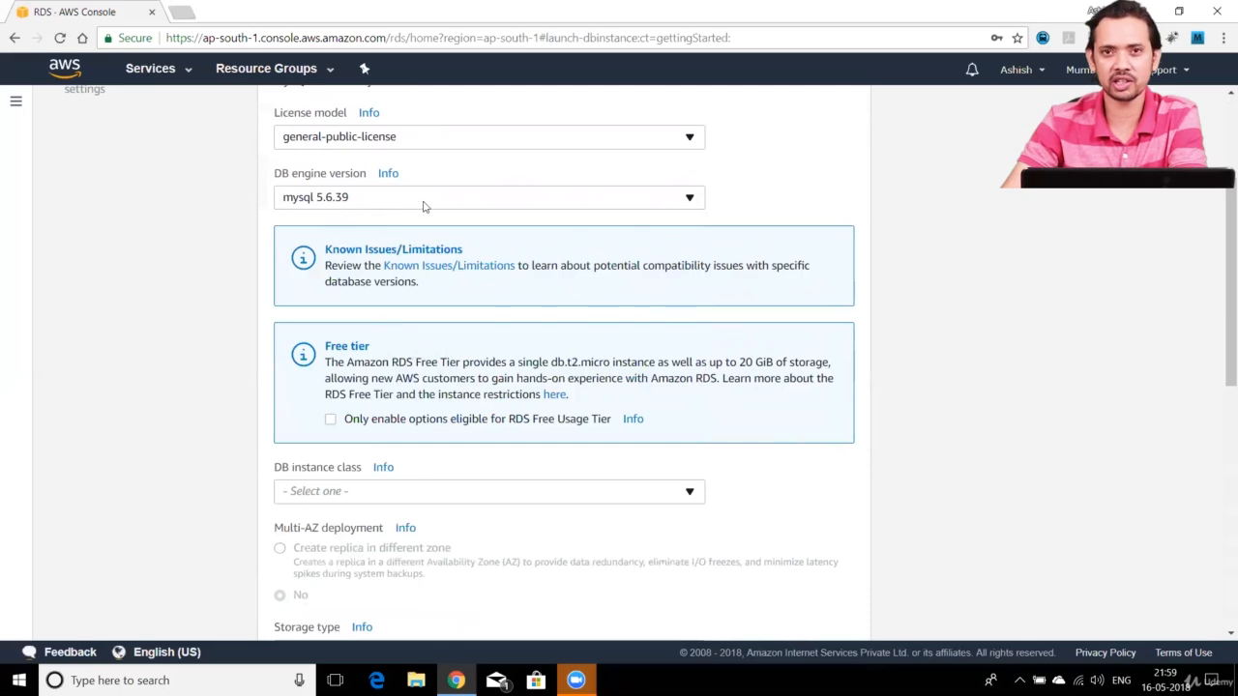
Enable the restriction to options eligible for the RDS Free Usage Tier and turn it back off.
scroll(449, 186, down, 1)
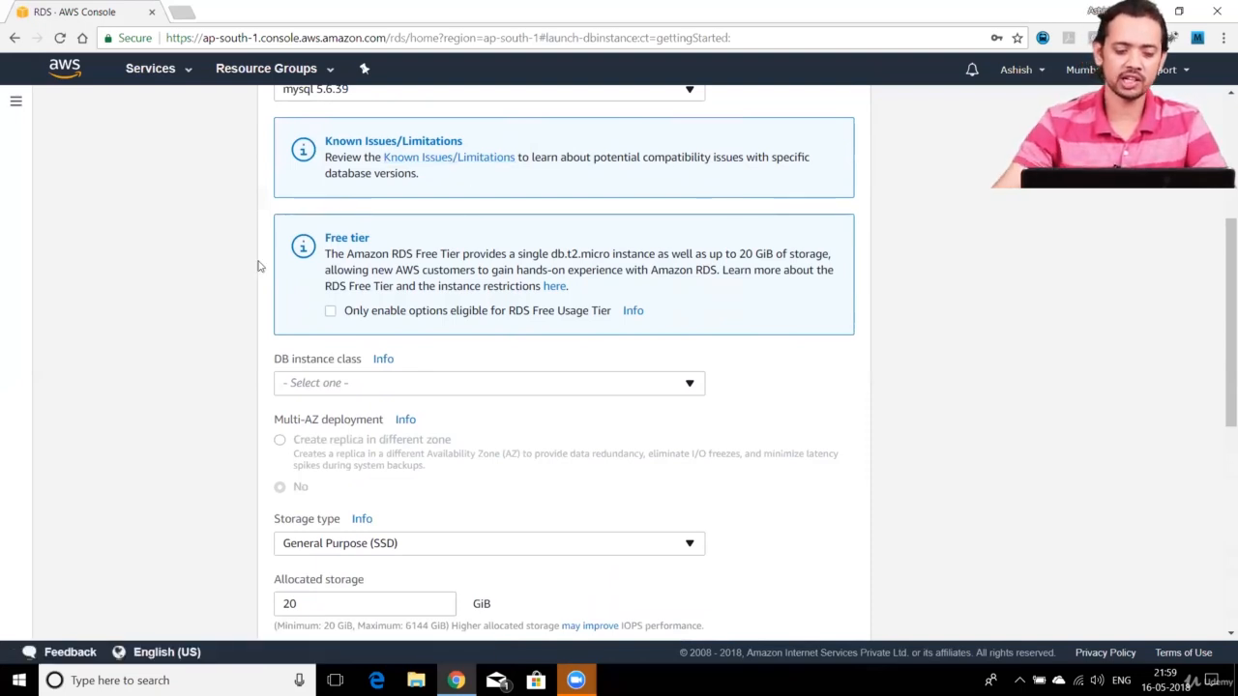
click(331, 313)
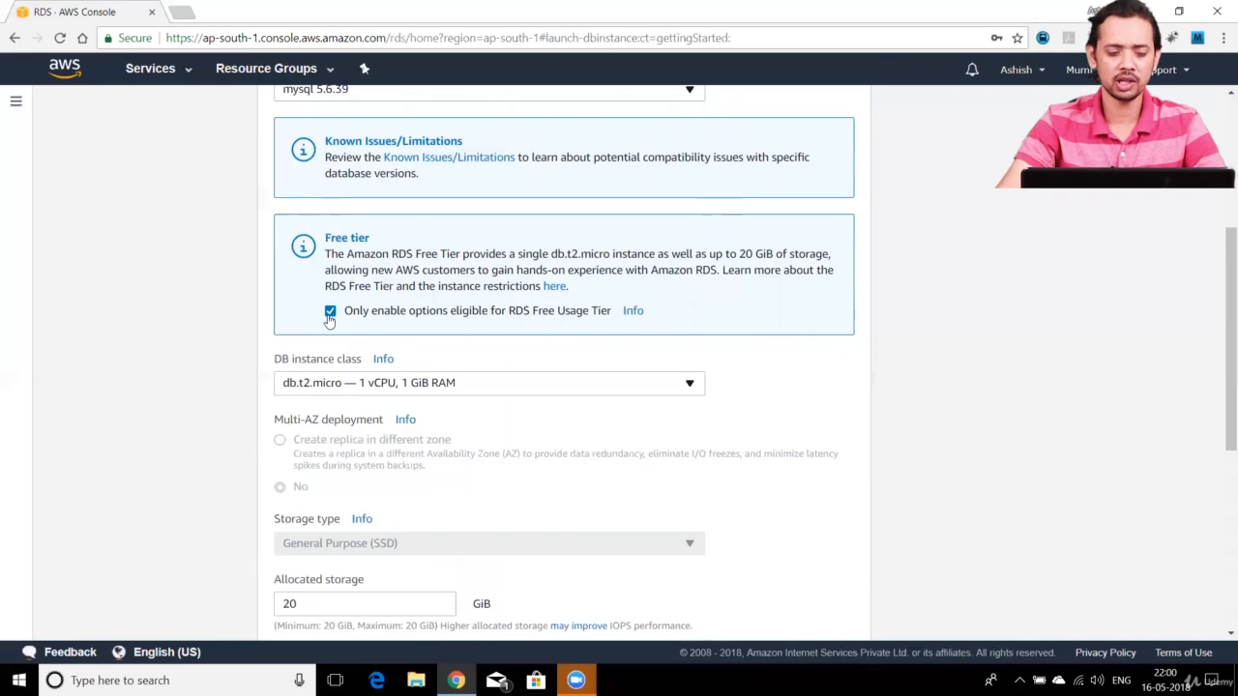
click(330, 312)
Review the DB instance classes and choose db.t2.micro with 1 vCPU and 1 GiB RAM.
scroll(919, 354, down, 3)
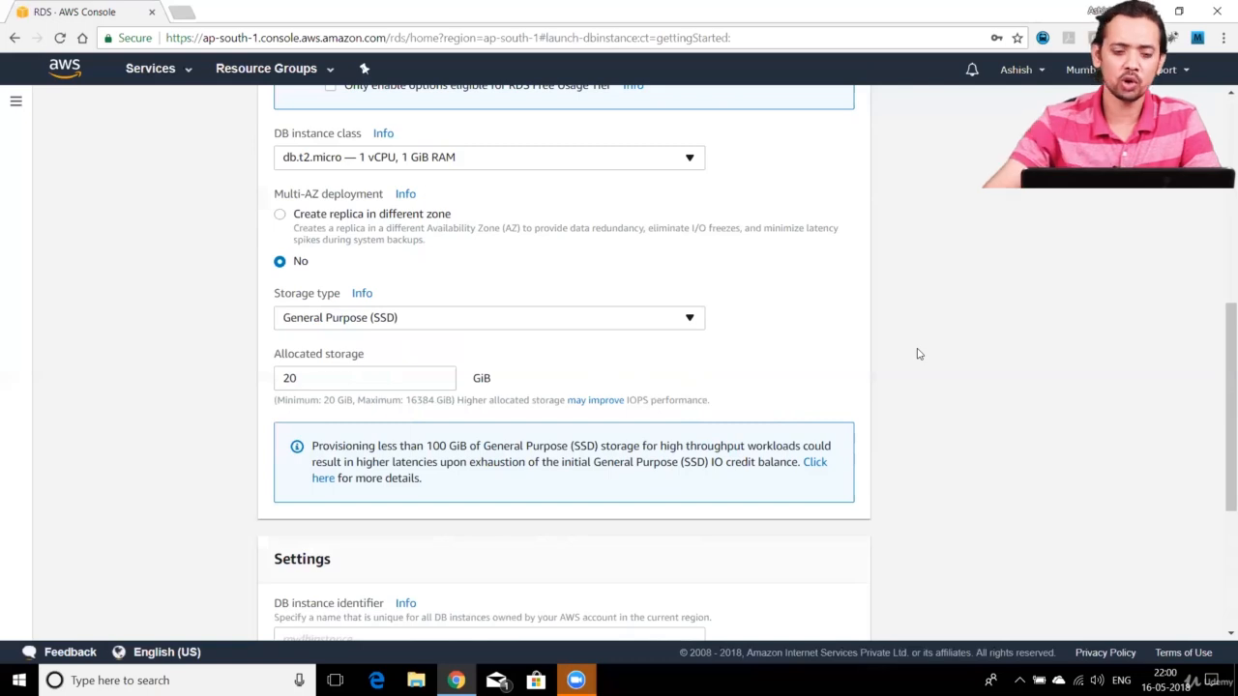
click(451, 160)
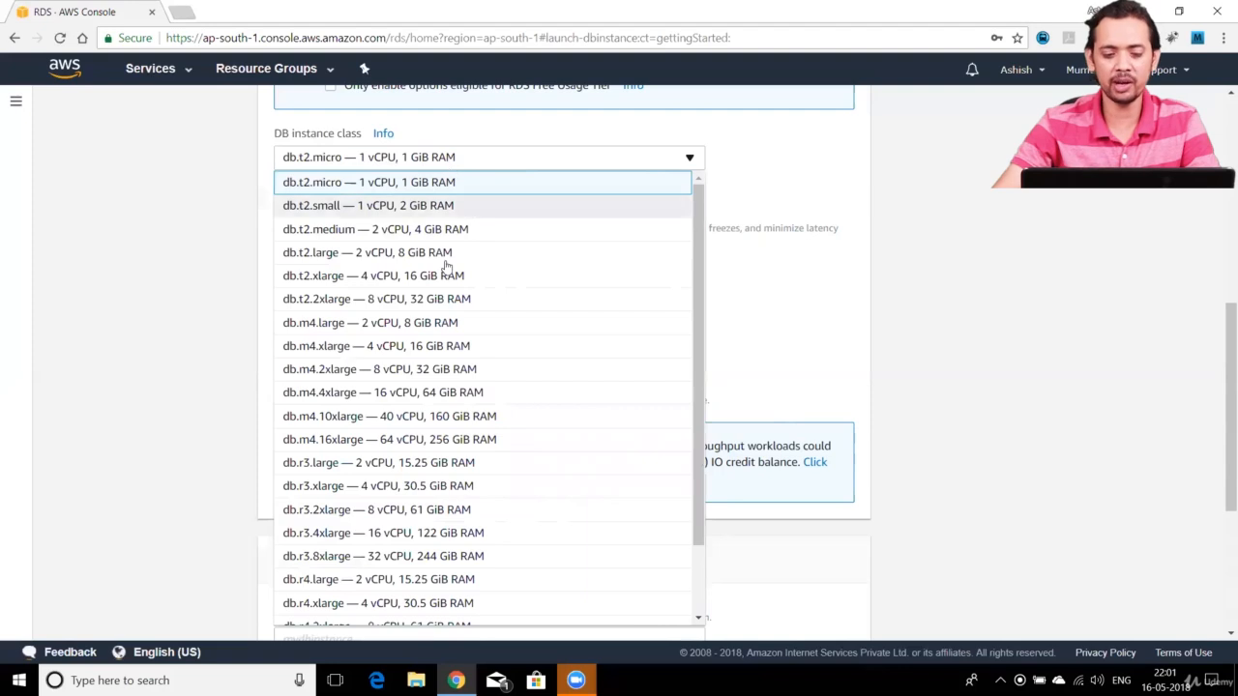
scroll(455, 290, down, 2)
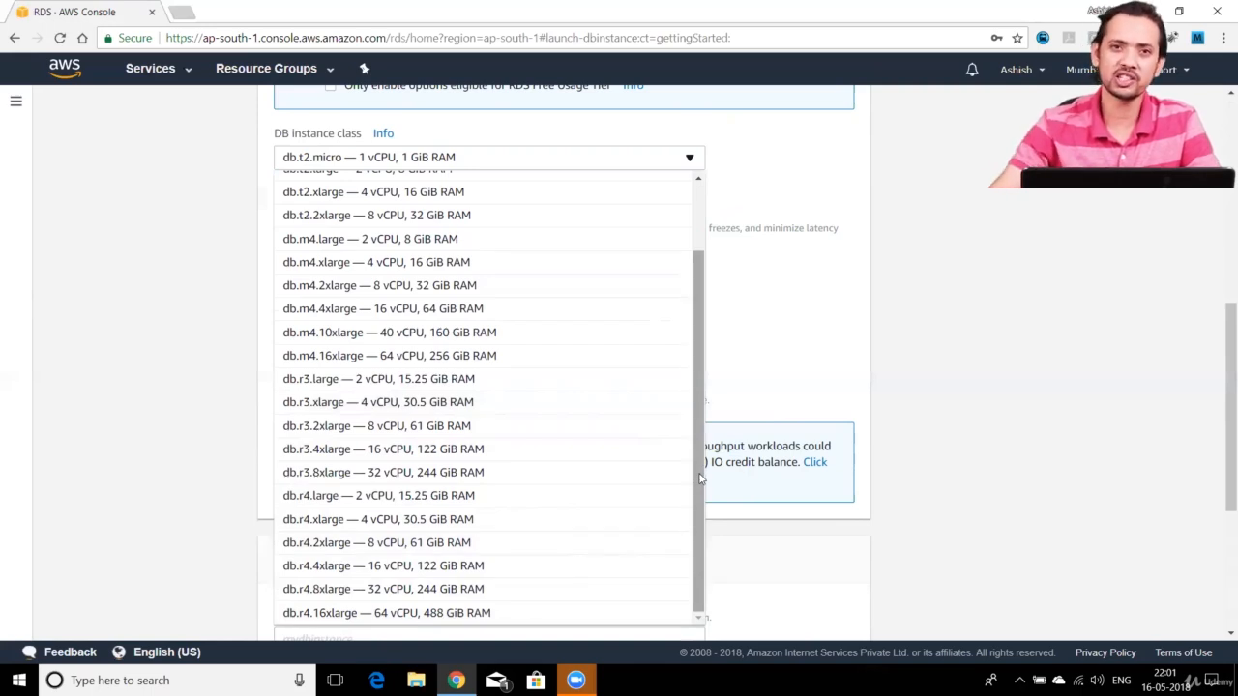
scroll(408, 193, up, 3)
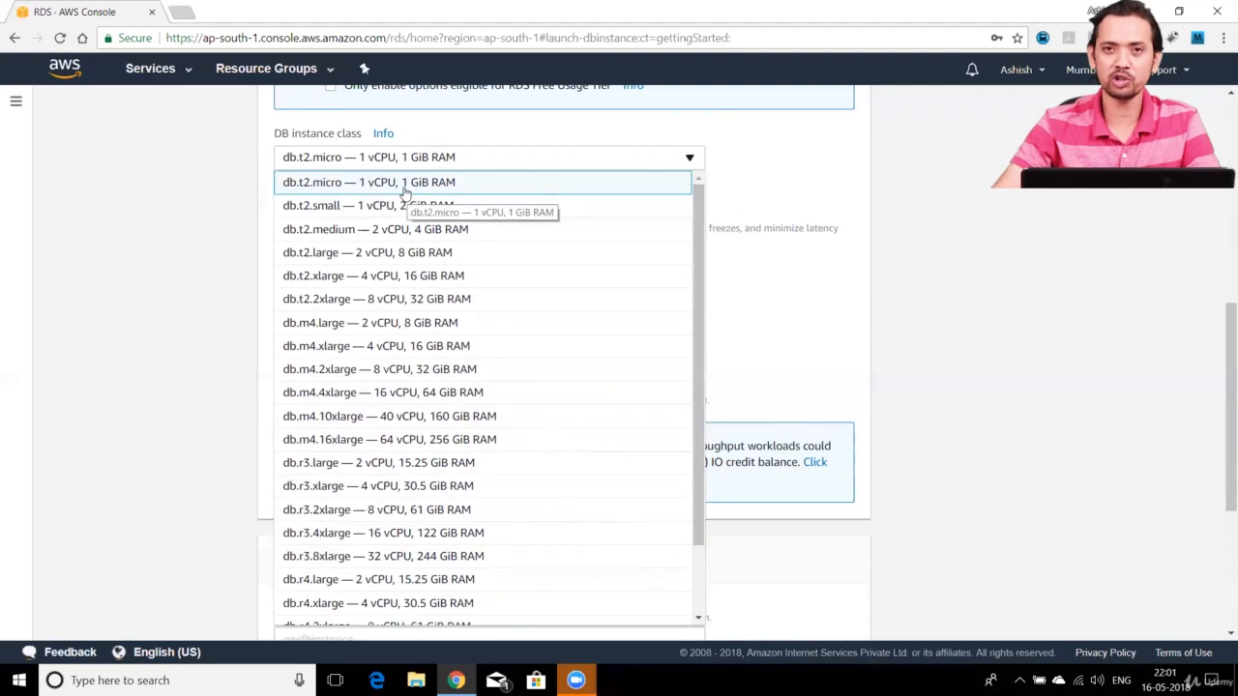
click(406, 186)
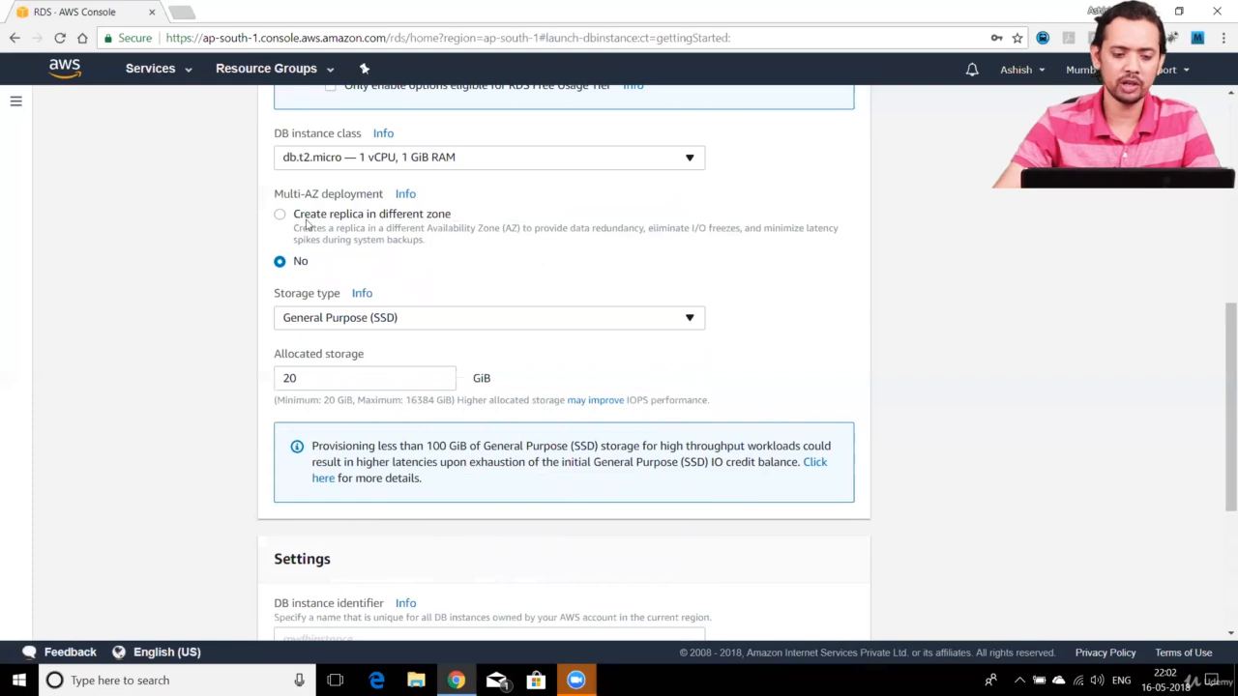
Try the Multi-AZ option to create a replica in a different zone, and set Multi-AZ deployment back to No.
scroll(1221, 334, up, 1)
click(280, 348)
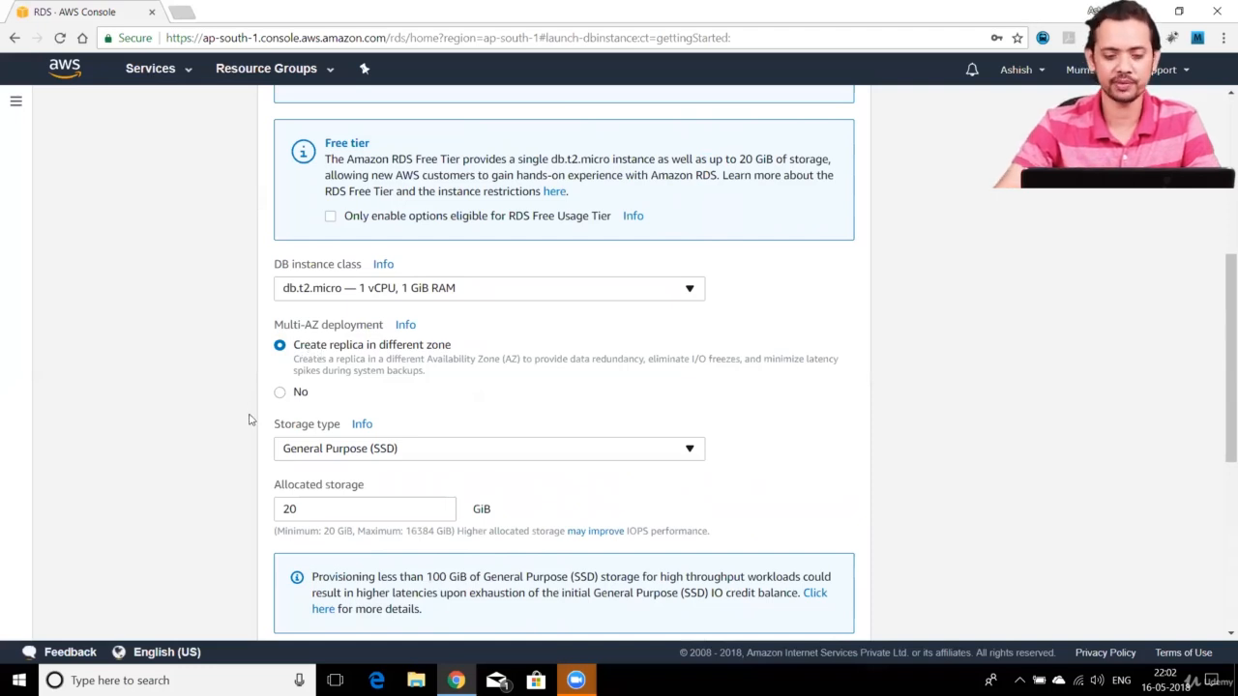
click(279, 394)
scroll(439, 268, down, 2)
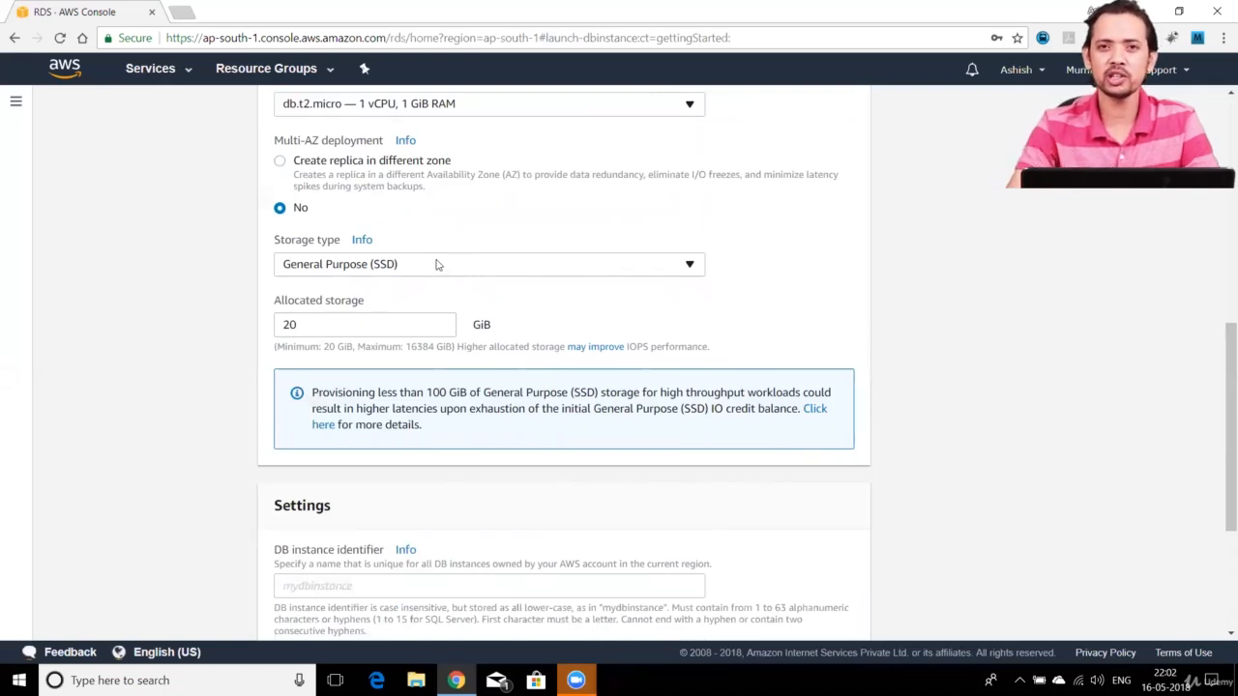
Try the Provisioned IOPS (SSD) storage type, and set the storage type back to General Purpose (SSD).
click(436, 264)
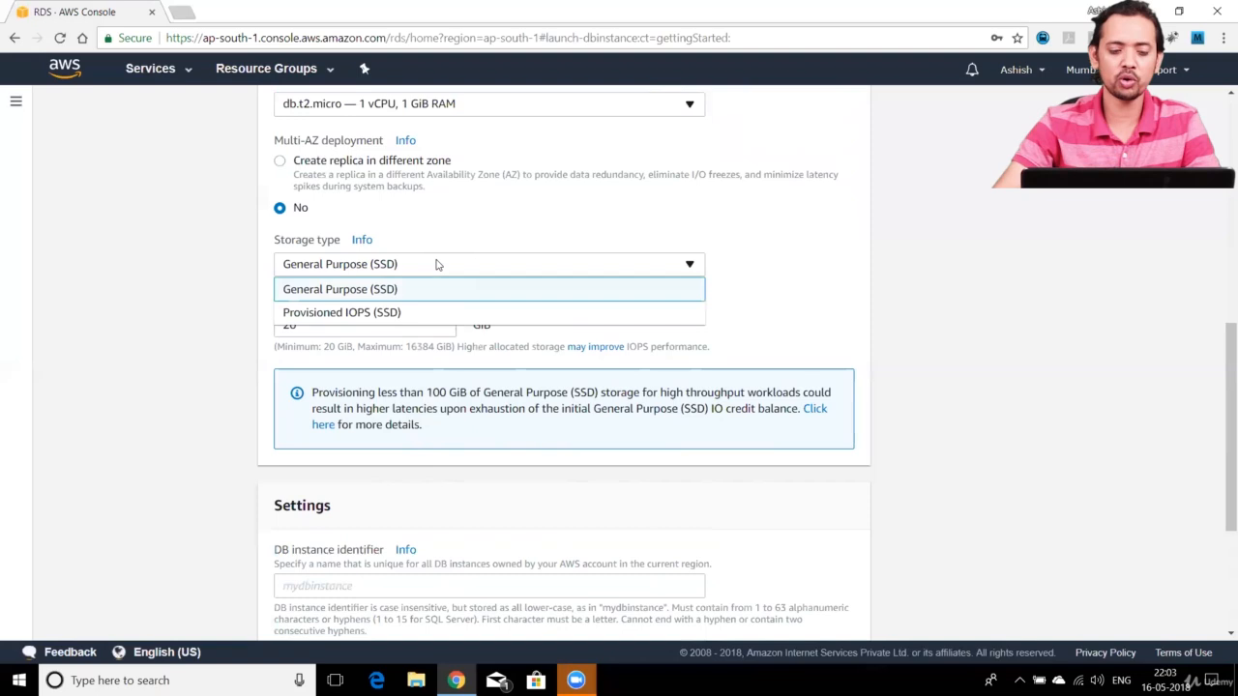
click(436, 312)
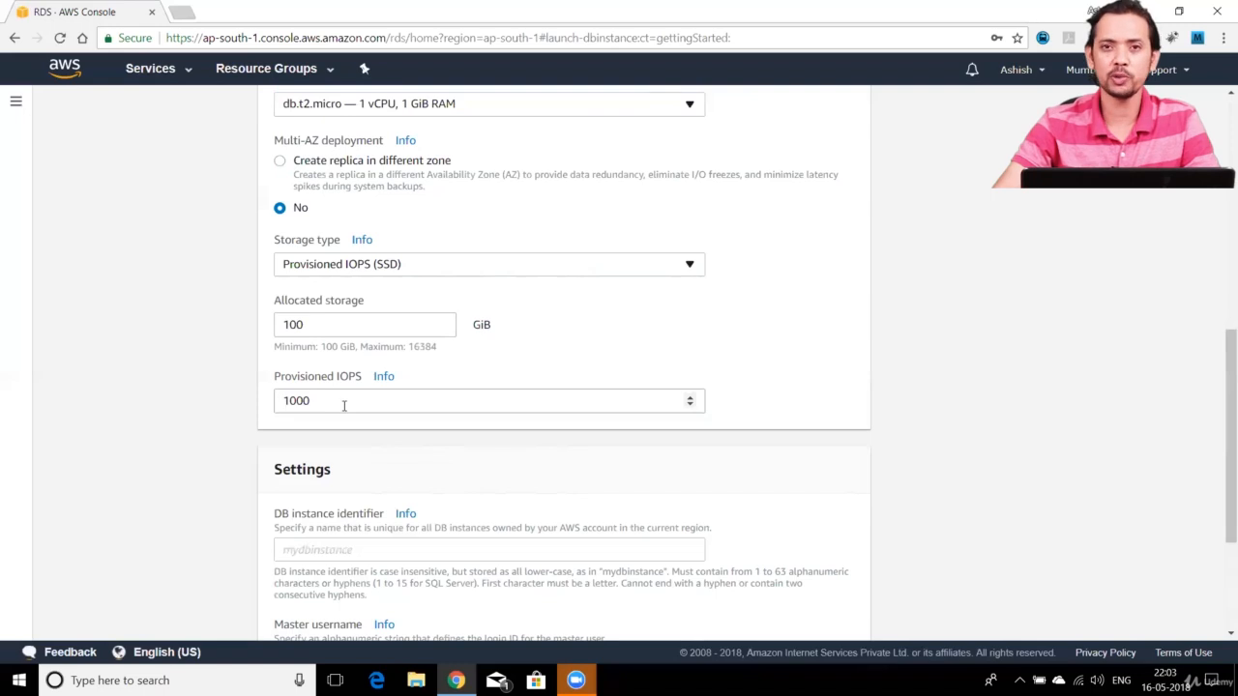
click(365, 267)
click(365, 294)
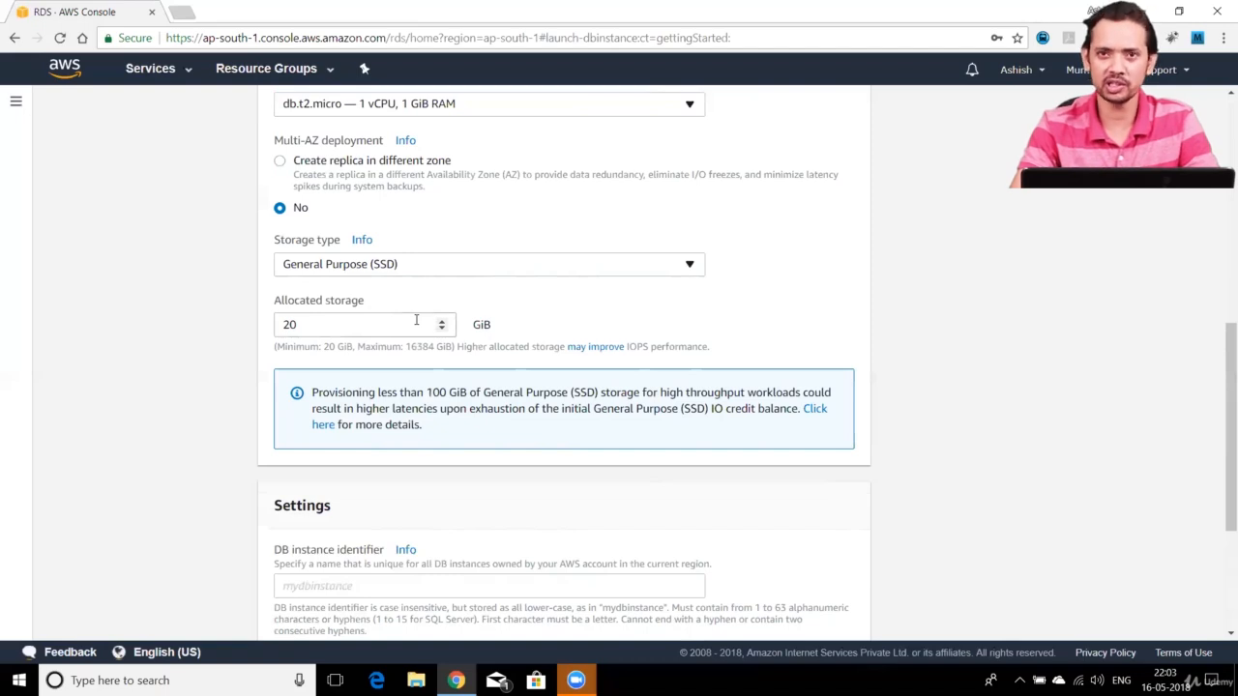
Set the DB instance identifier to mydbinstance.
scroll(416, 320, down, 3)
click(370, 330)
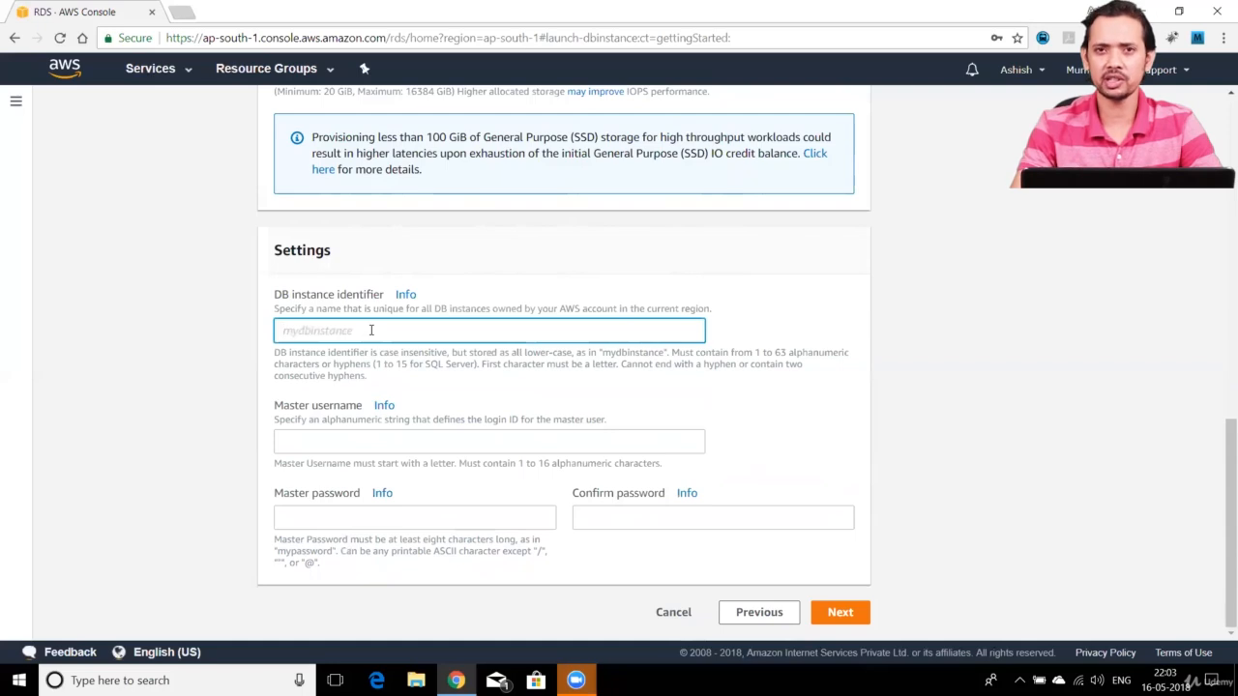
click(371, 330)
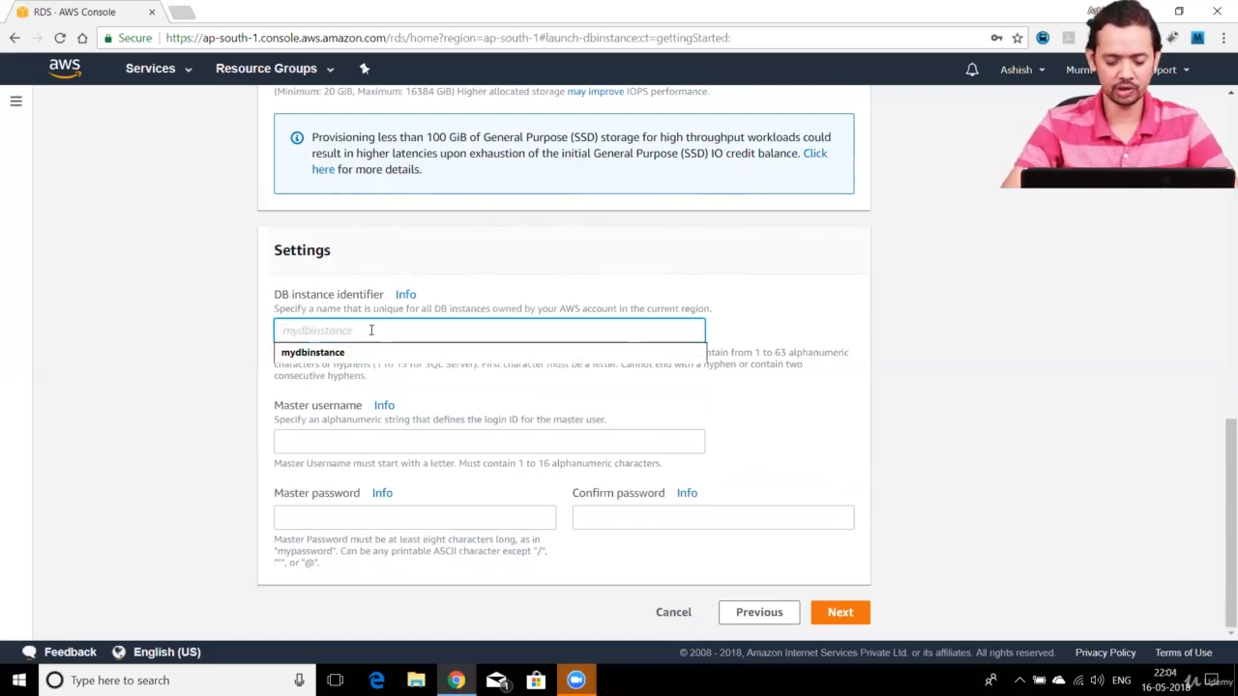
text(myd)
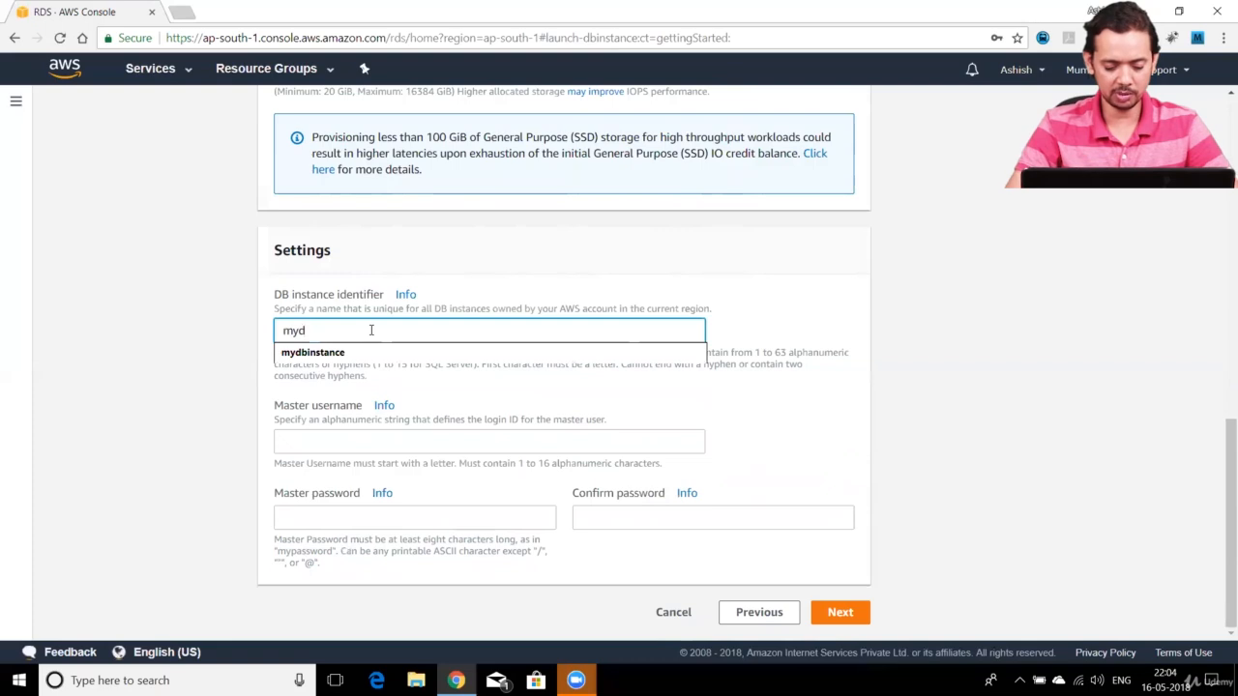
text(binstance)
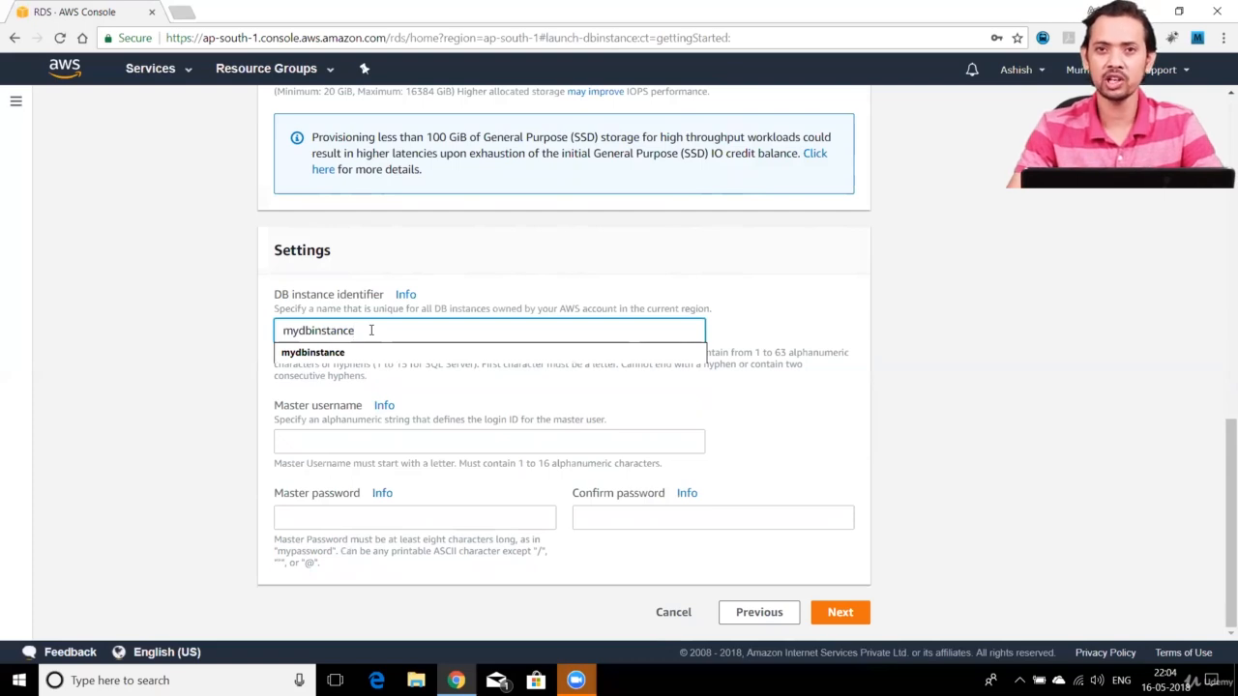
click(224, 416)
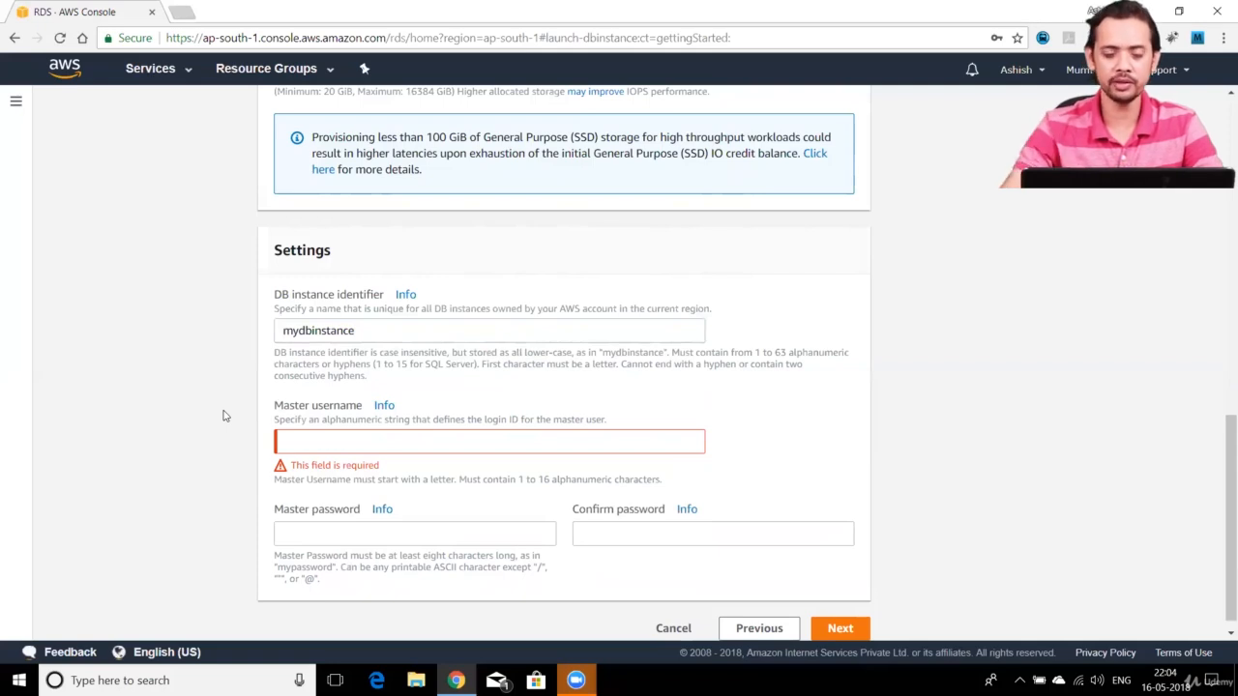
Enter the master username, fill in and confirm the master password, and proceed to the advanced settings.
click(319, 442)
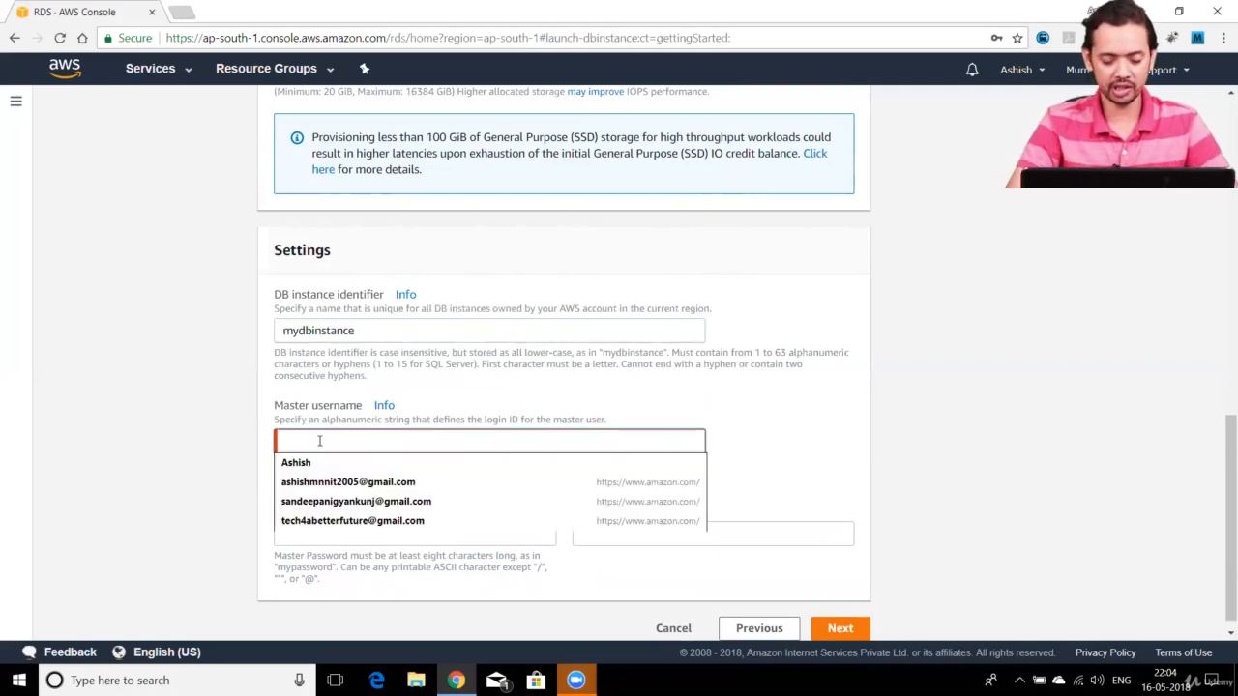
text(ashish)
key(Tab)
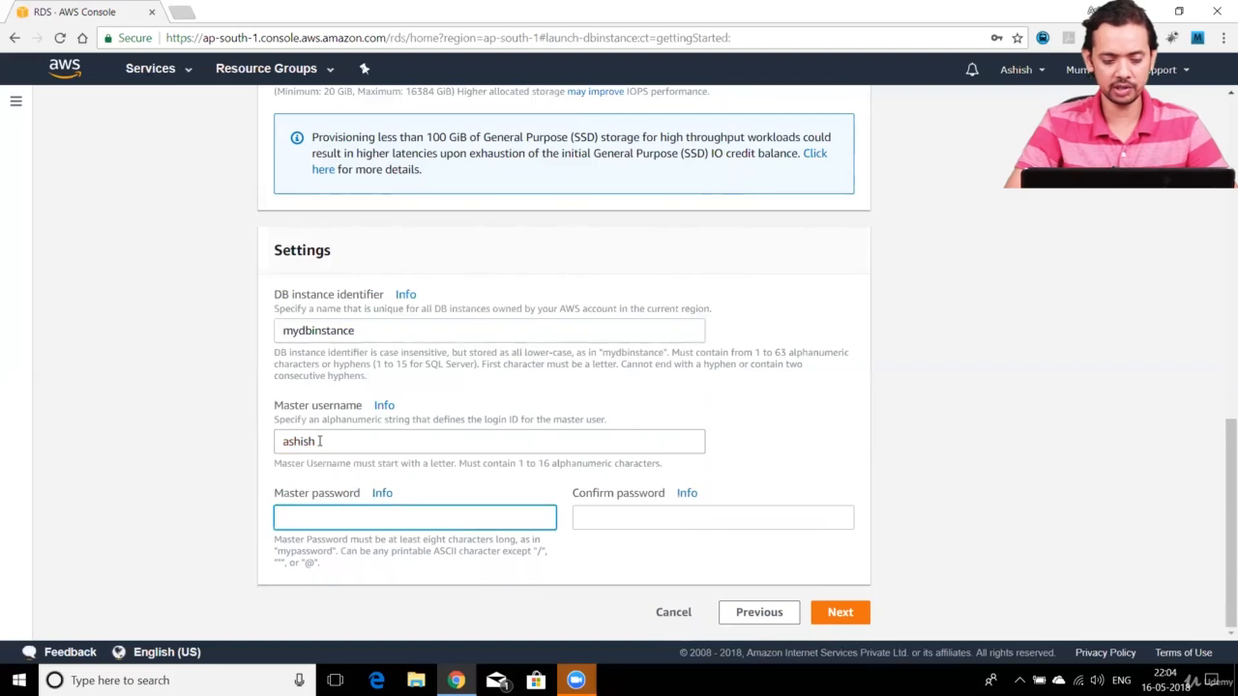
text(•••••••••••••)
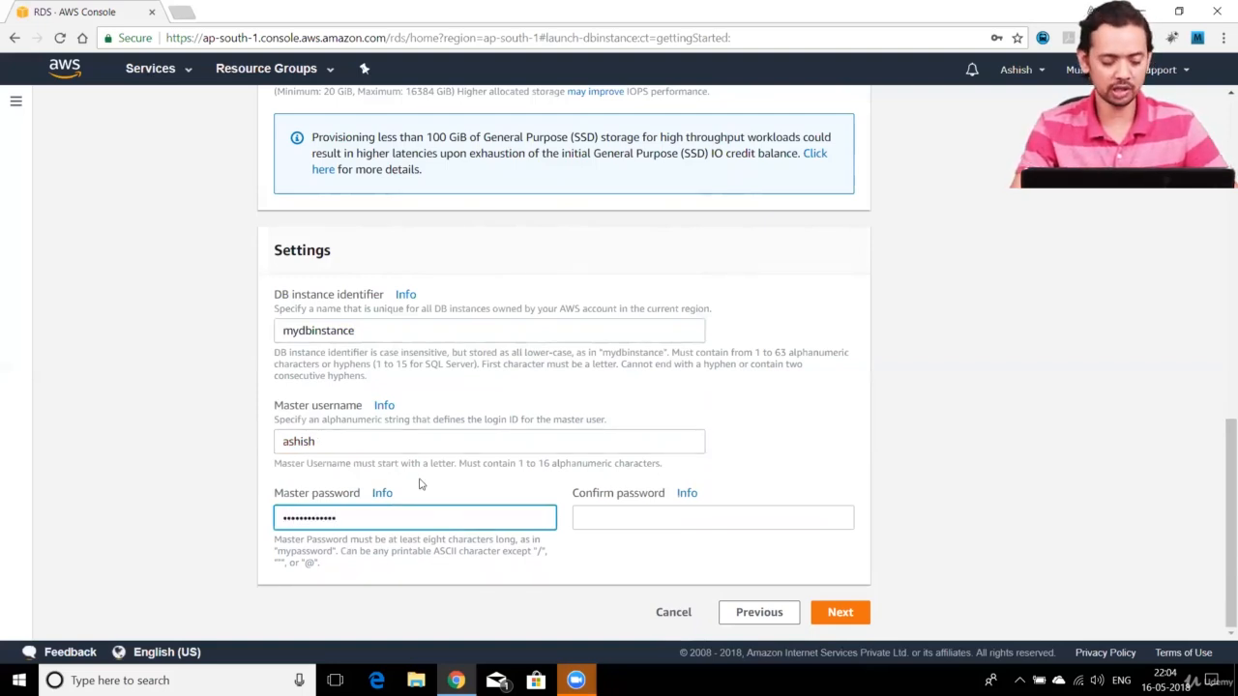
text(•)
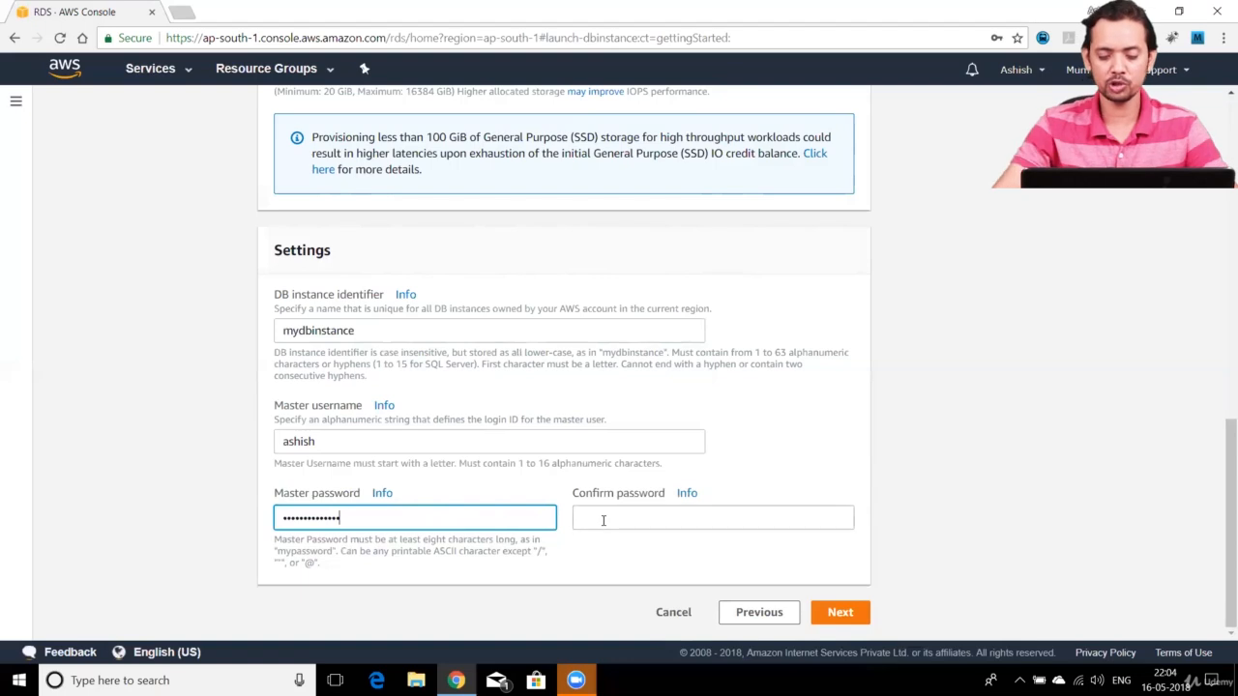
click(605, 520)
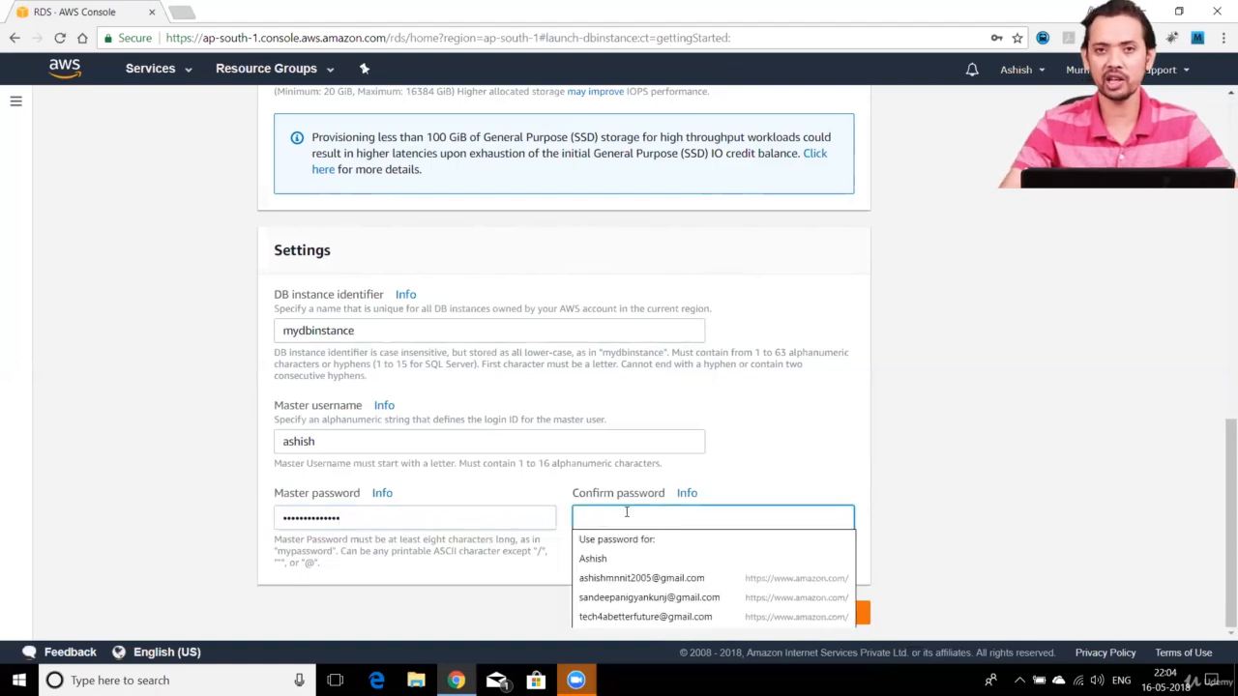
key(ctrl+v)
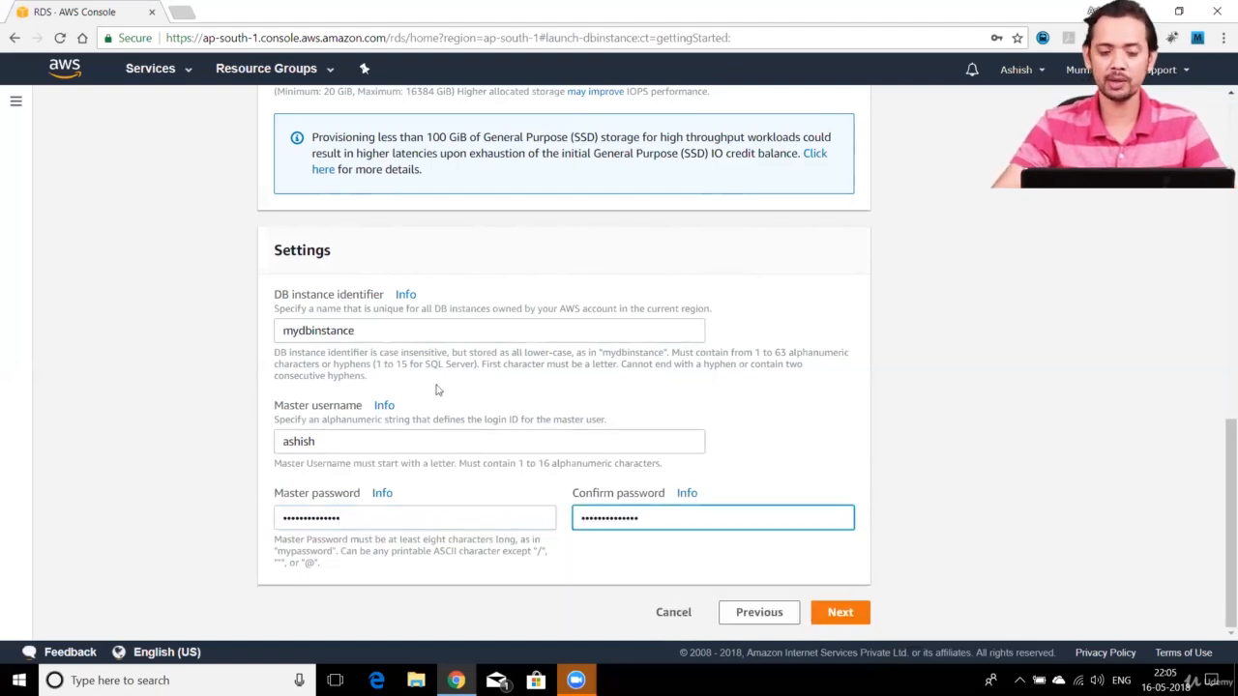
click(841, 616)
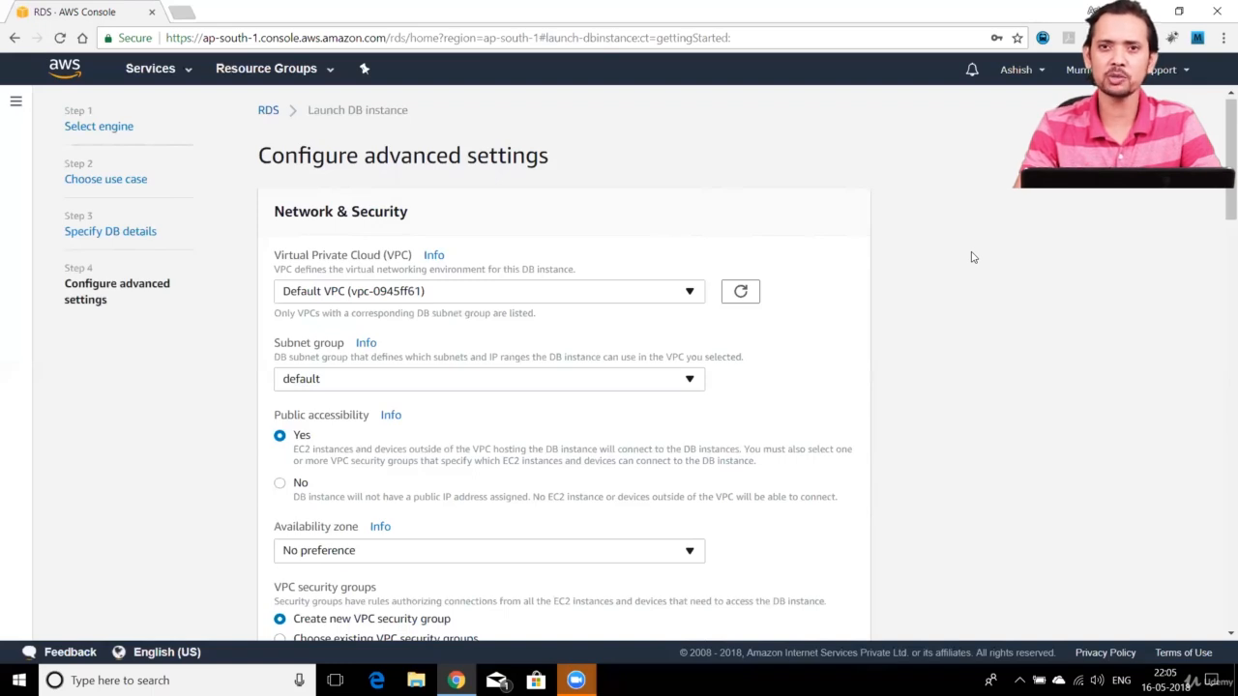
Review the available VPCs, keeping the Default VPC, and set the availability zone to ap-south-1a.
click(465, 291)
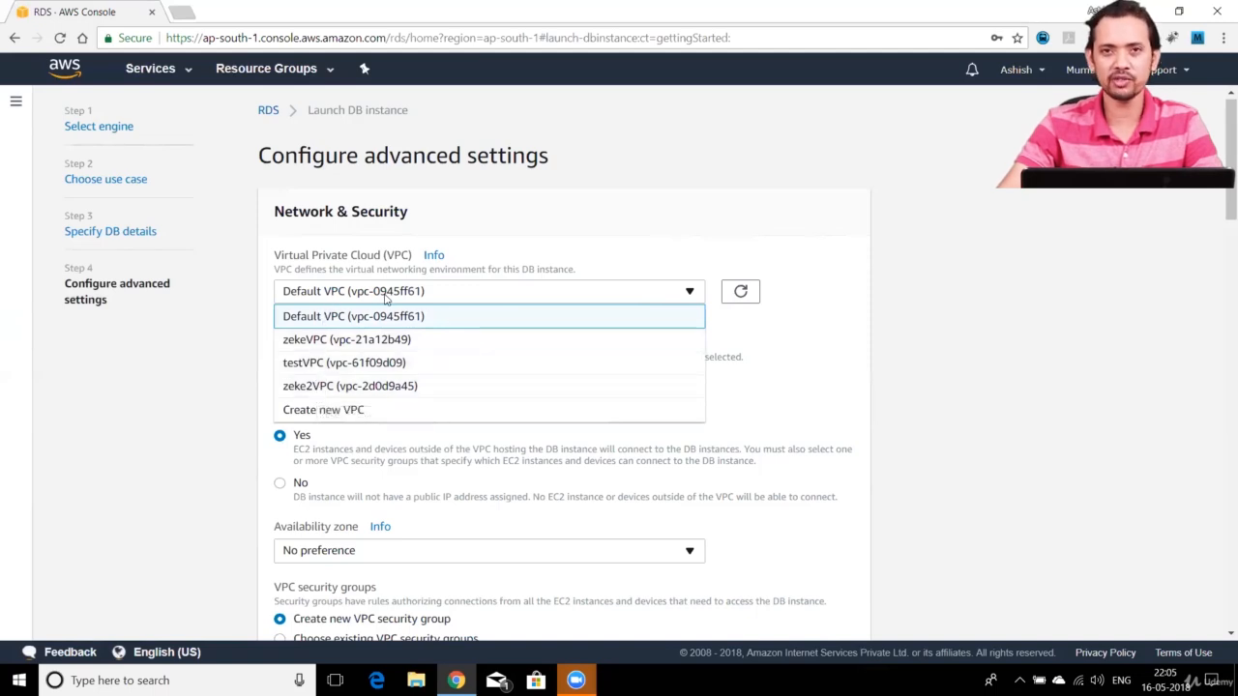
scroll(542, 258, down, 1)
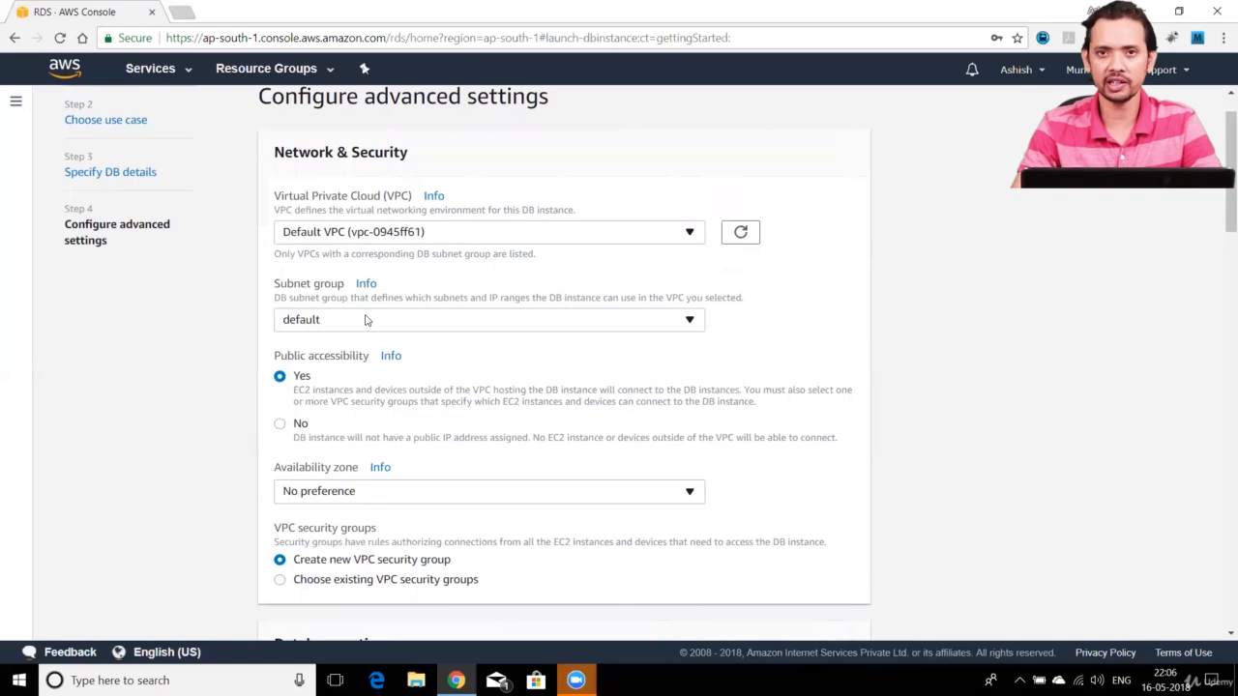
scroll(342, 194, down, 1)
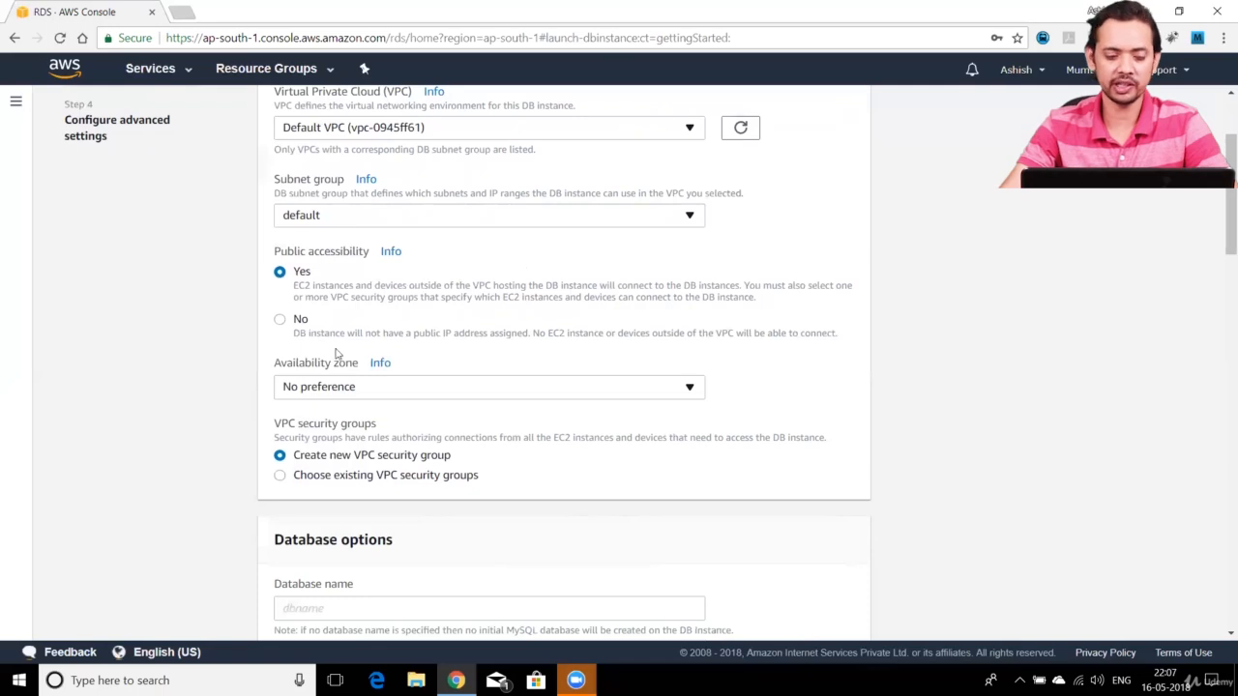
scroll(513, 407, down, 1)
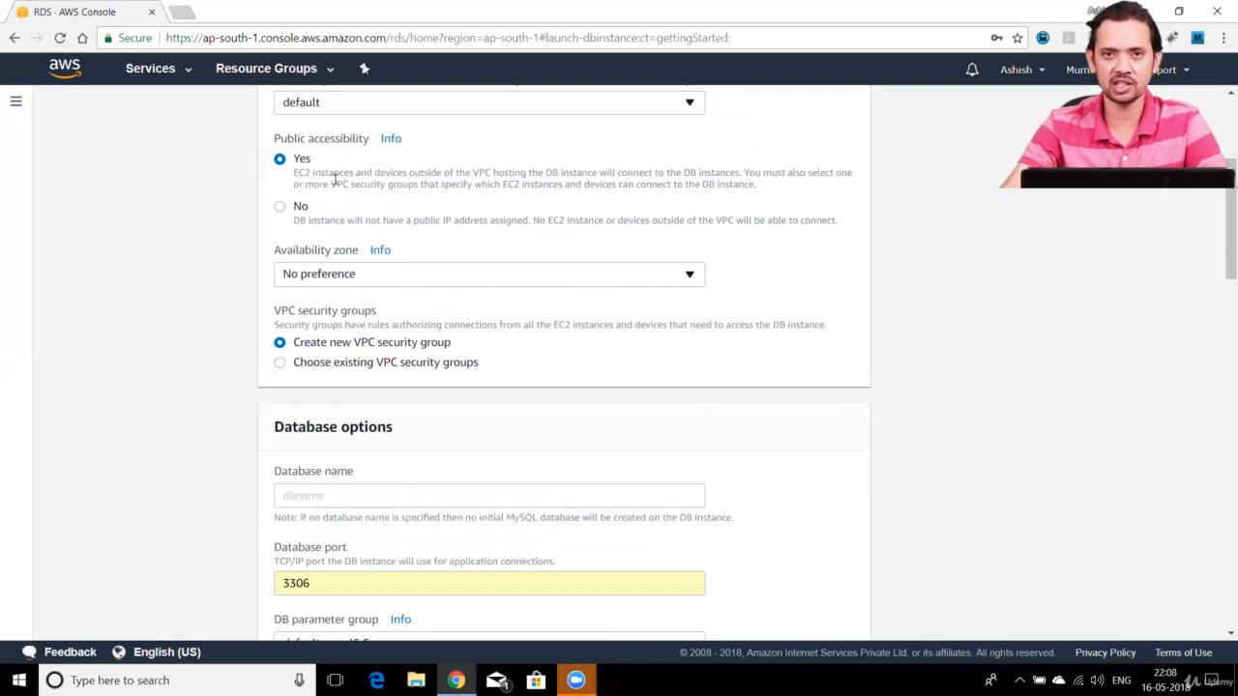
scroll(556, 239, down, 1)
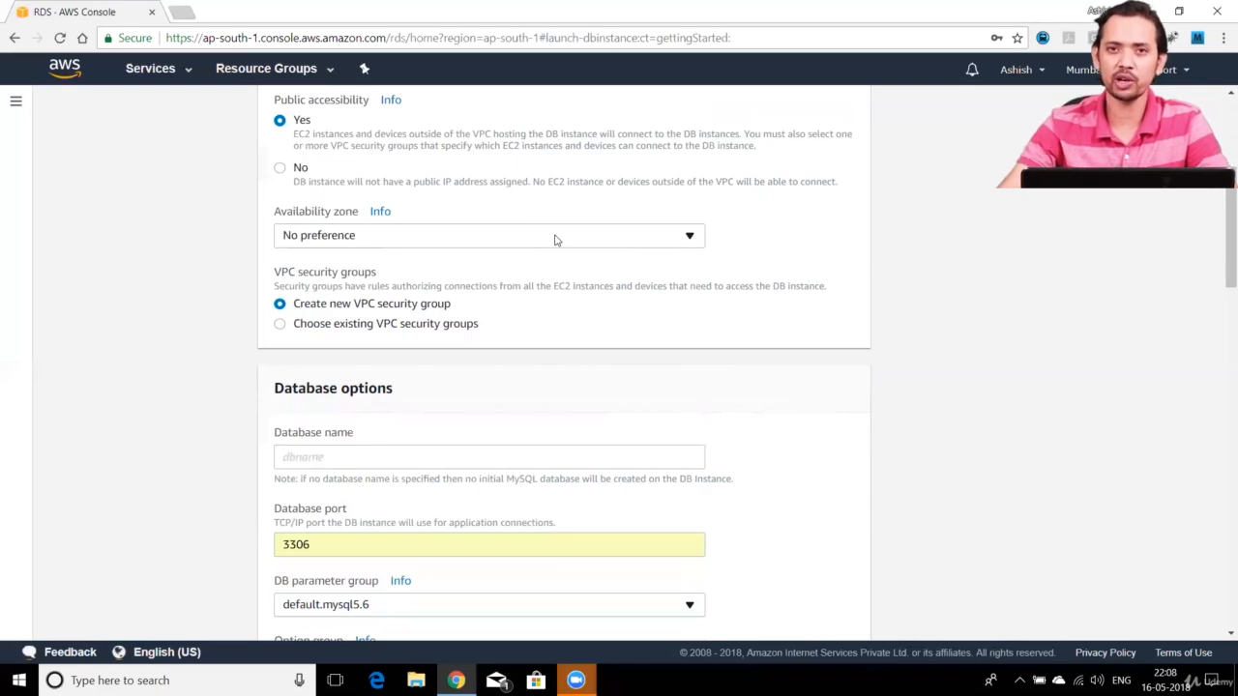
click(554, 239)
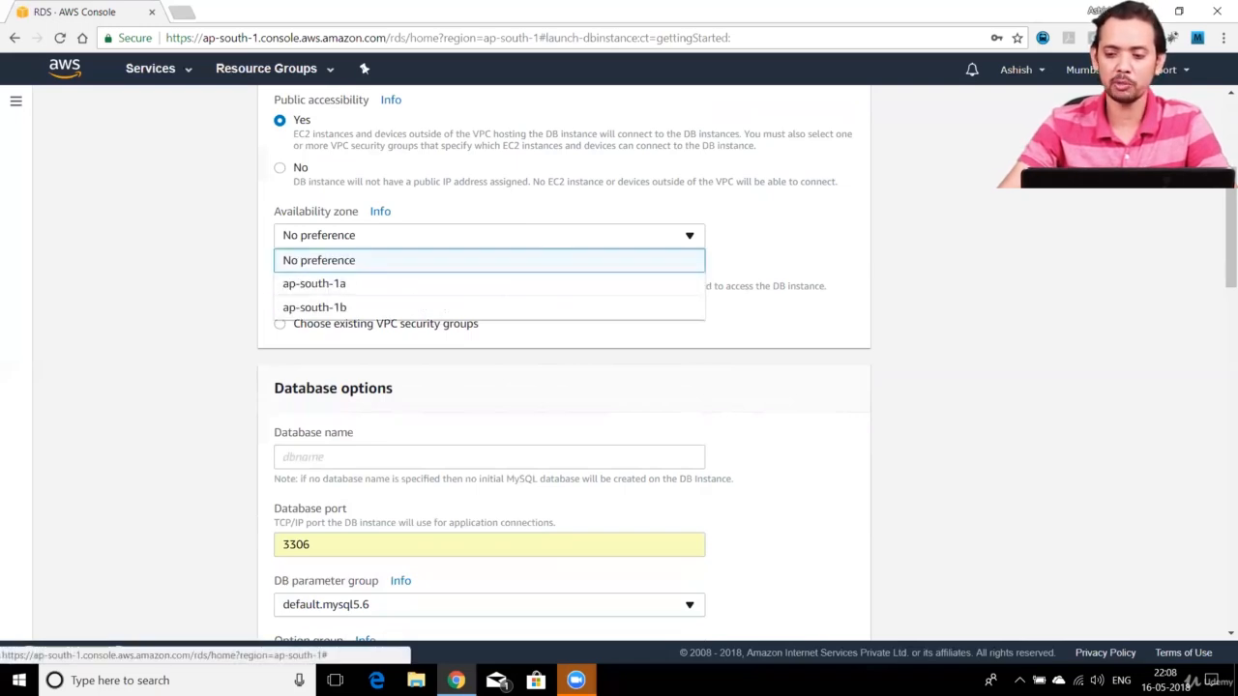
click(338, 288)
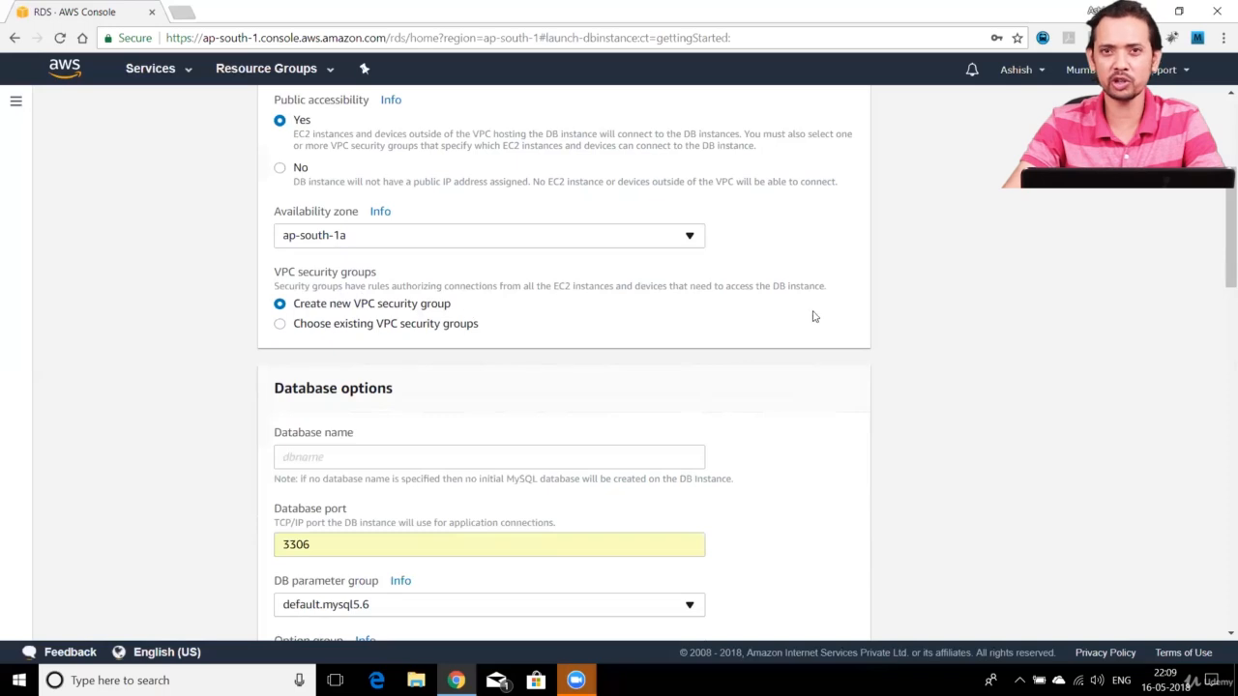
Name the initial database demoDB and keep the database port at 3306.
scroll(488, 206, down, 3)
click(489, 206)
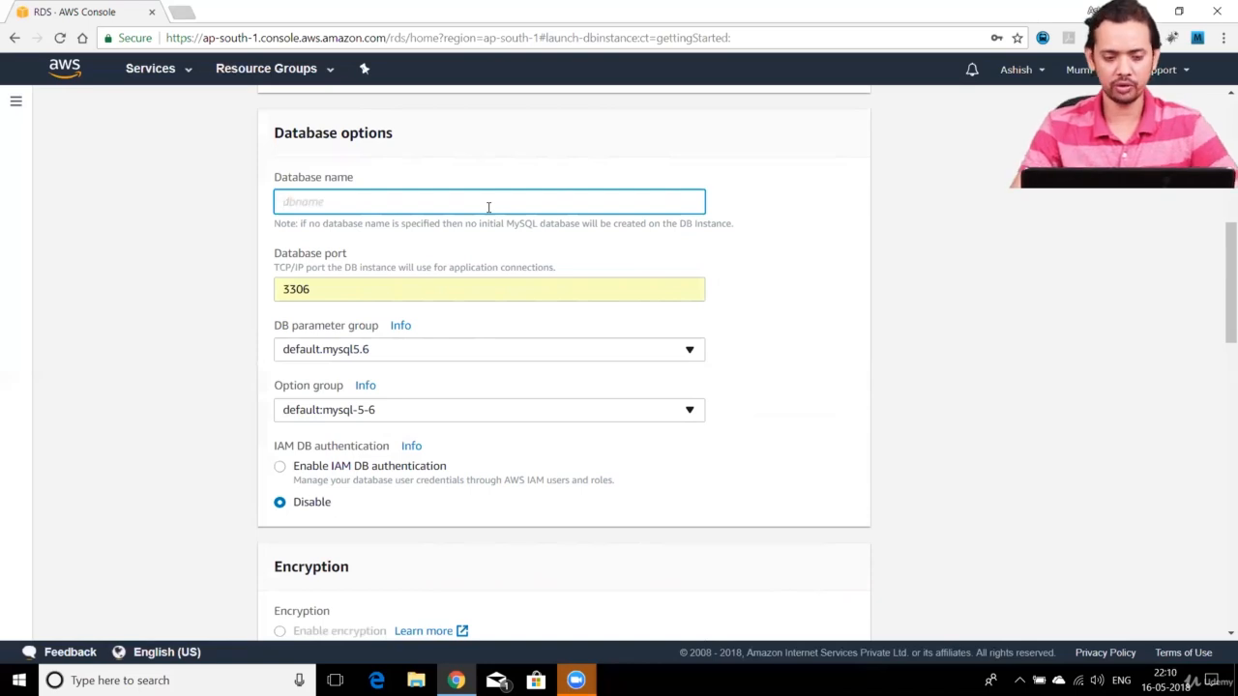
text(de)
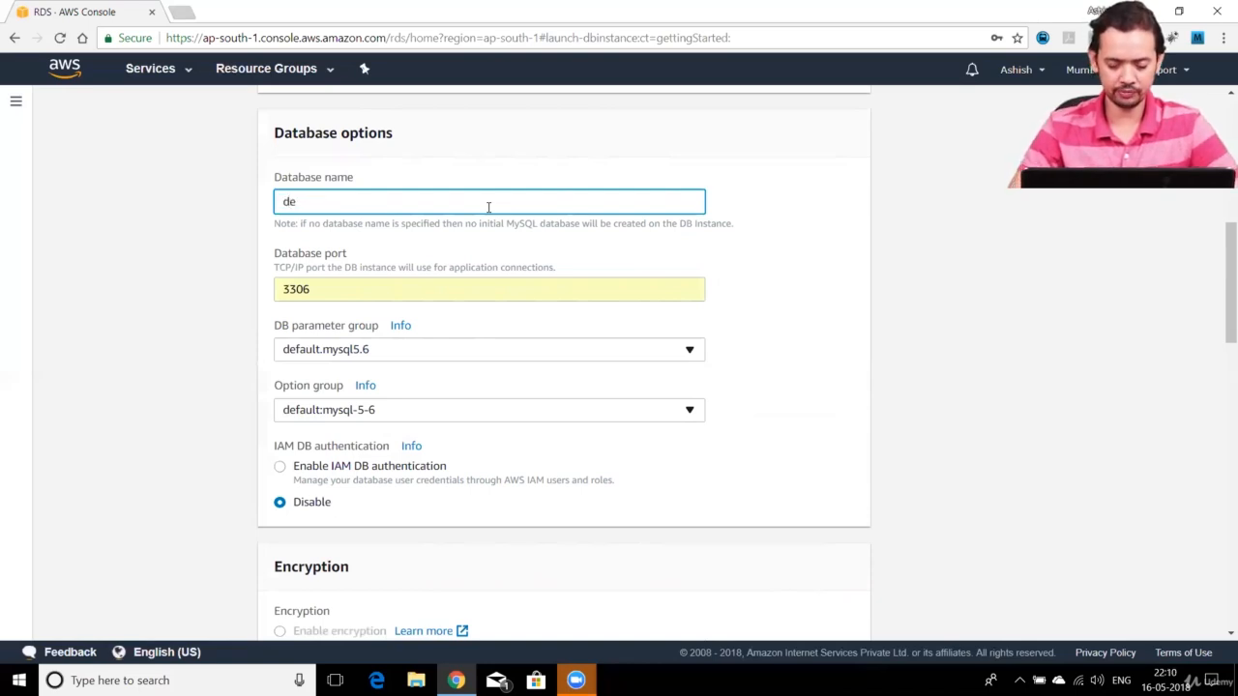
text(moDB)
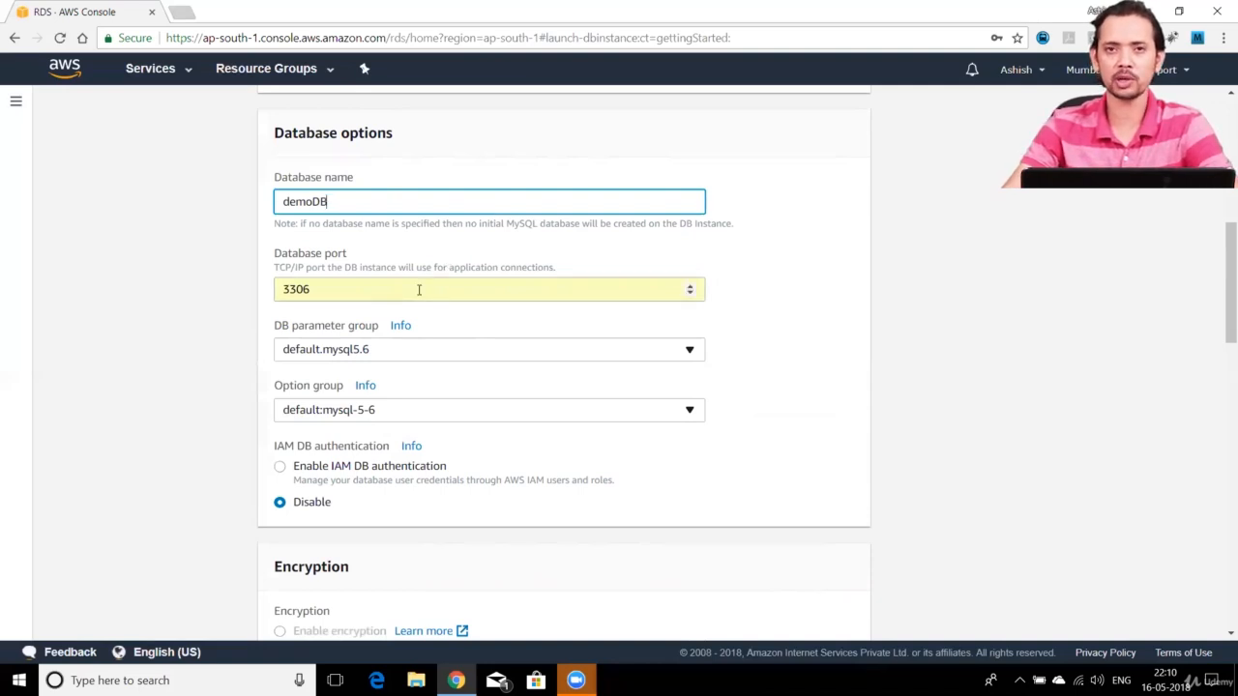
click(358, 290)
click(221, 297)
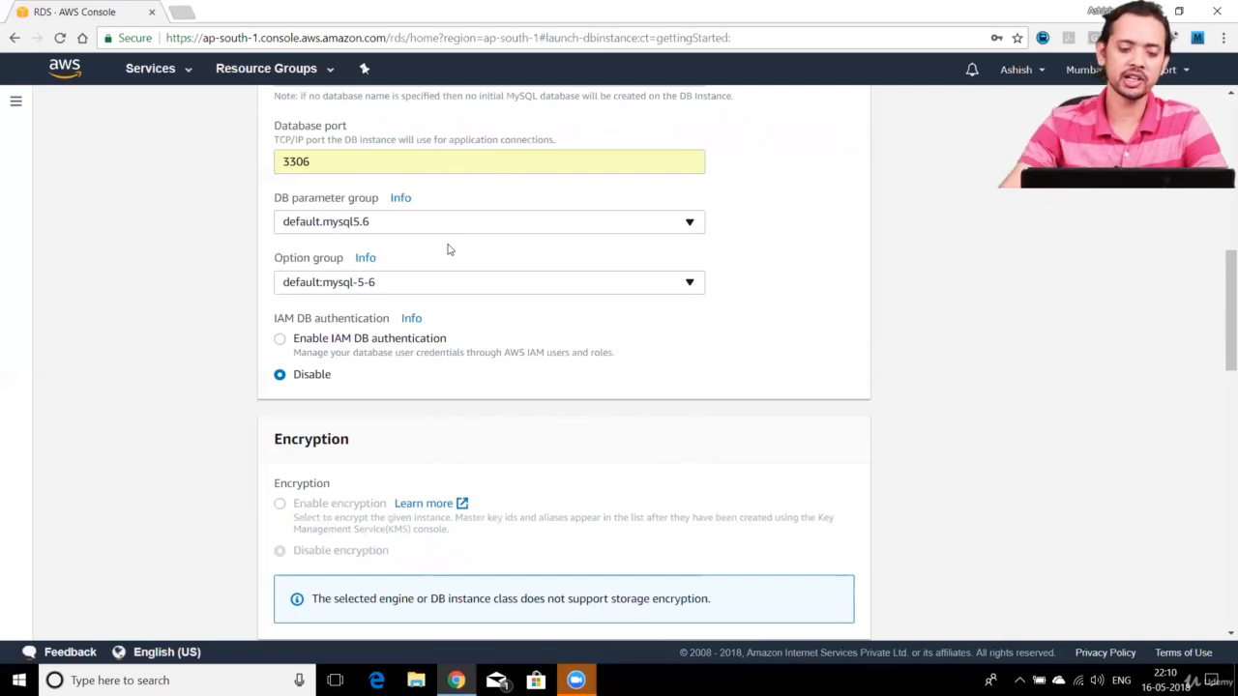
Review the DB parameter group choices, the option group and the IAM authentication and encryption settings, keeping the defaults.
click(440, 224)
click(440, 224)
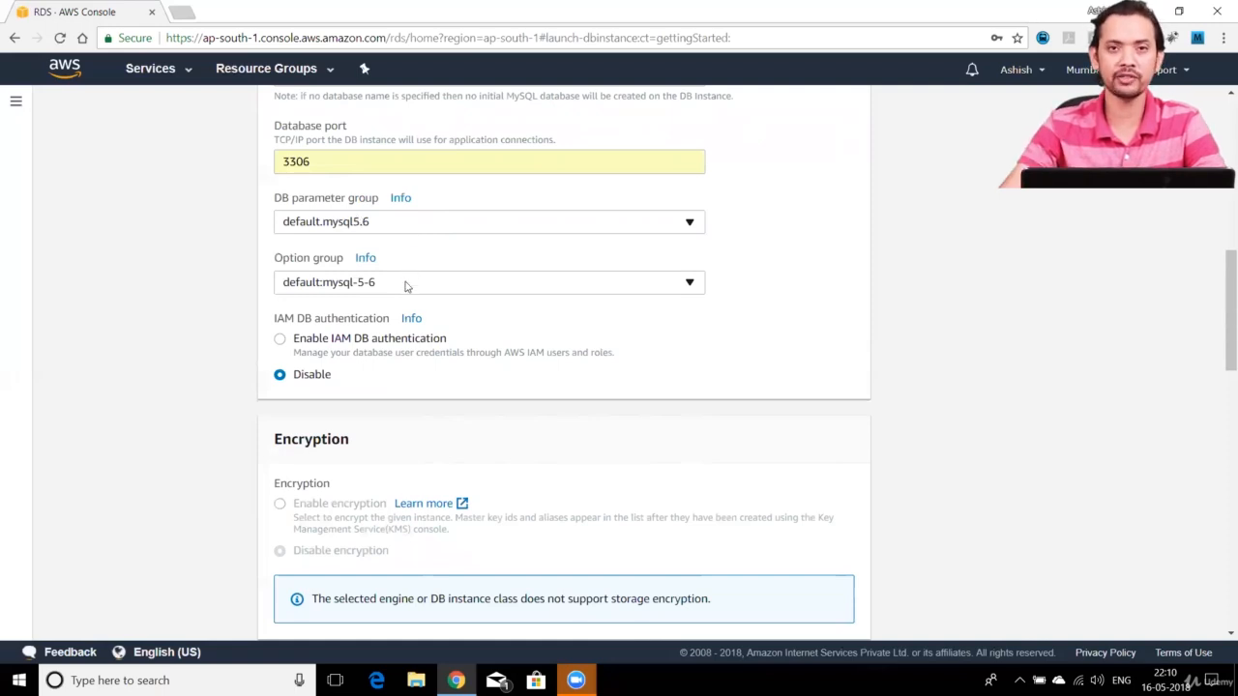
scroll(483, 290, down, 2)
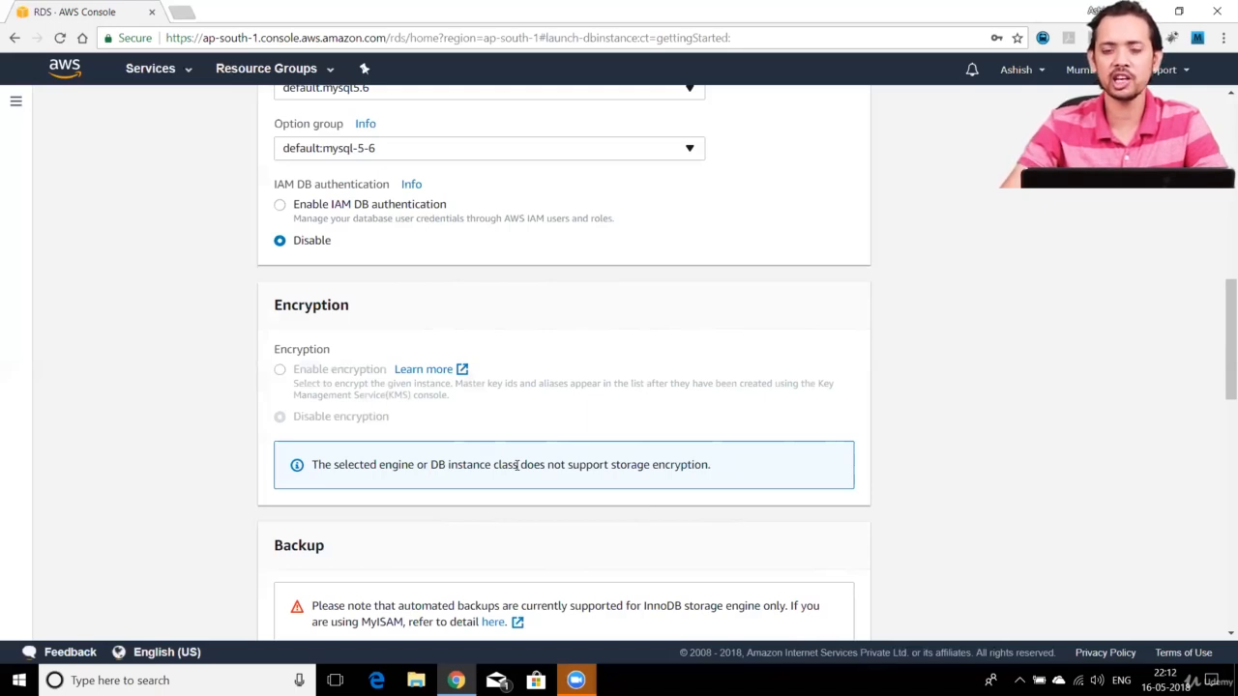
Review the available backup retention periods and keep 7 days.
drag(1230, 380, 1221, 473)
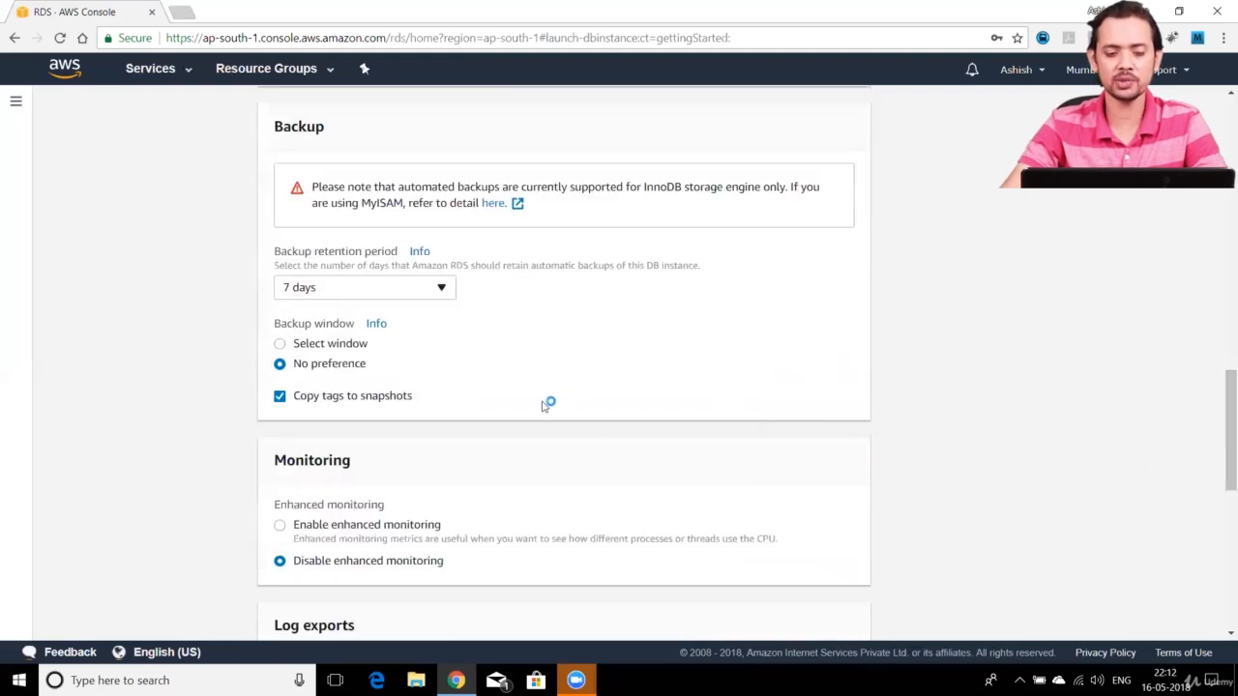
click(432, 295)
scroll(438, 172, up, 3)
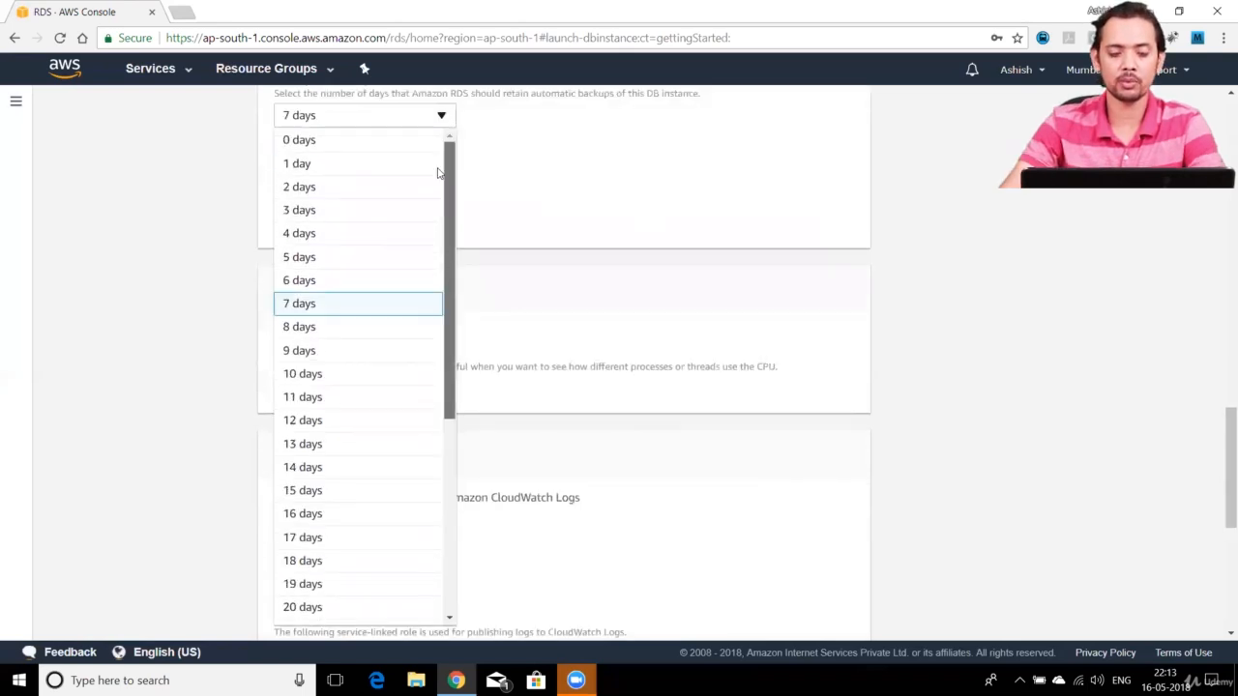
scroll(429, 403, down, 4)
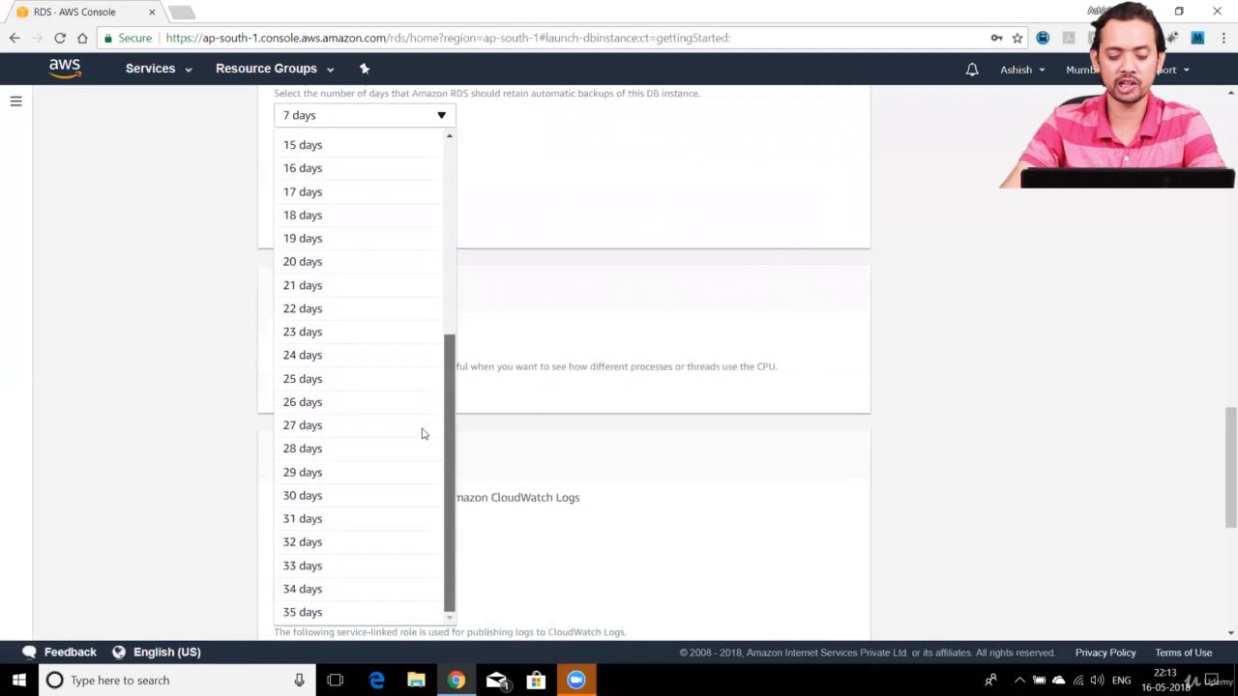
click(518, 147)
scroll(594, 299, up, 1)
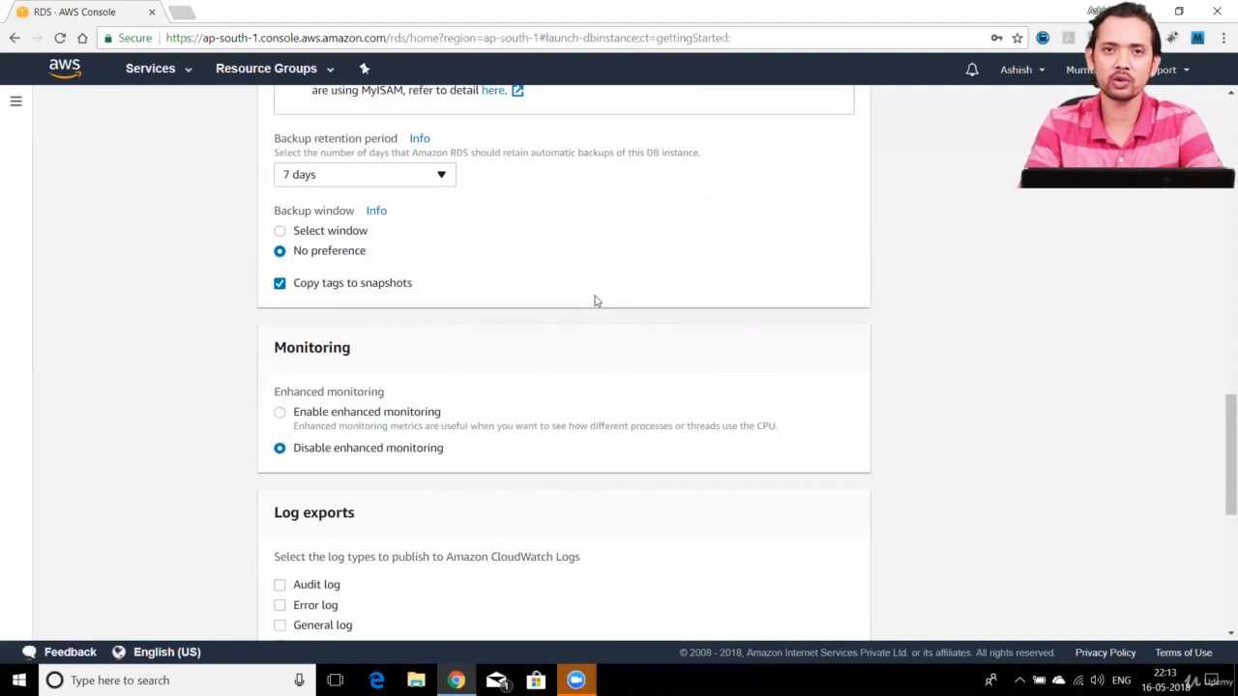
Try the Select window option for the backup window, and set it back to No preference.
click(293, 230)
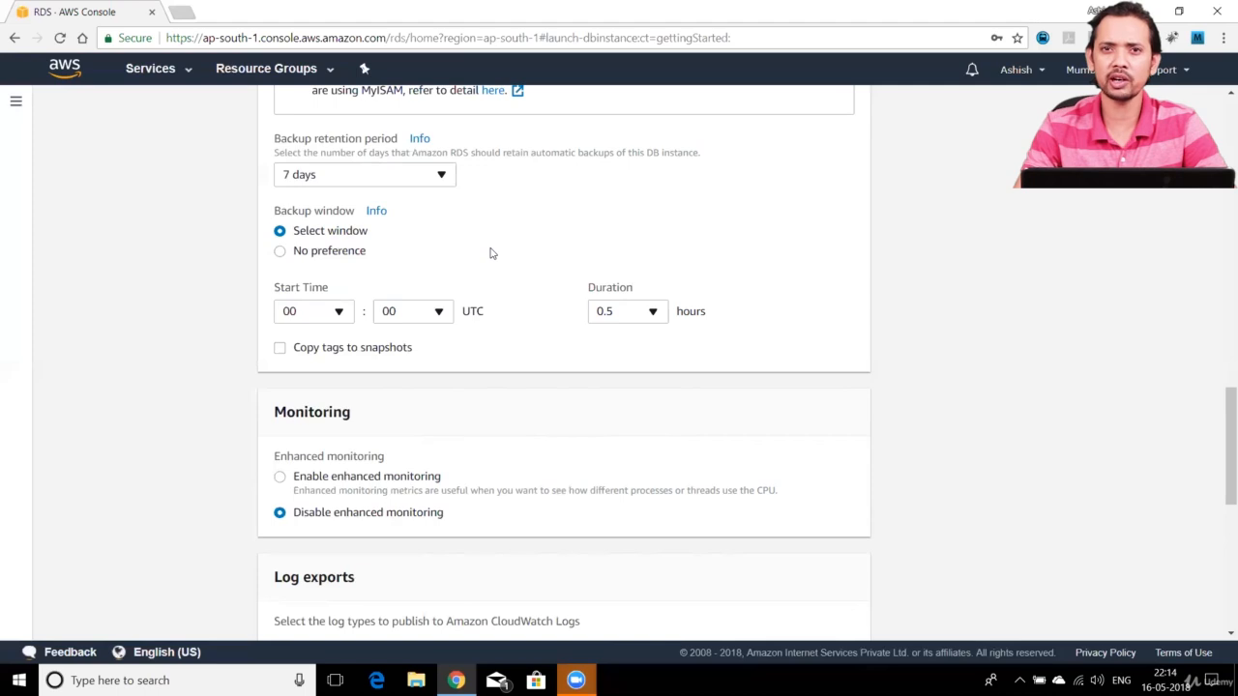
click(283, 250)
Enable enhanced monitoring for the DB instance.
scroll(286, 273, down, 2)
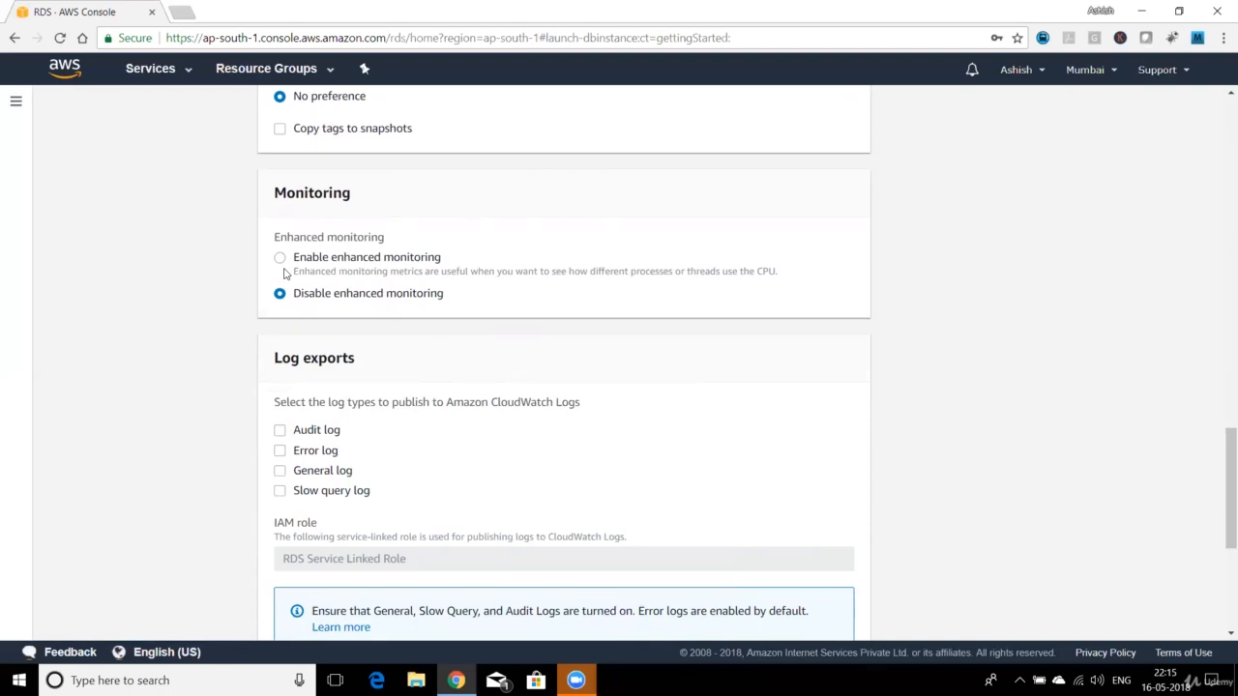
click(279, 257)
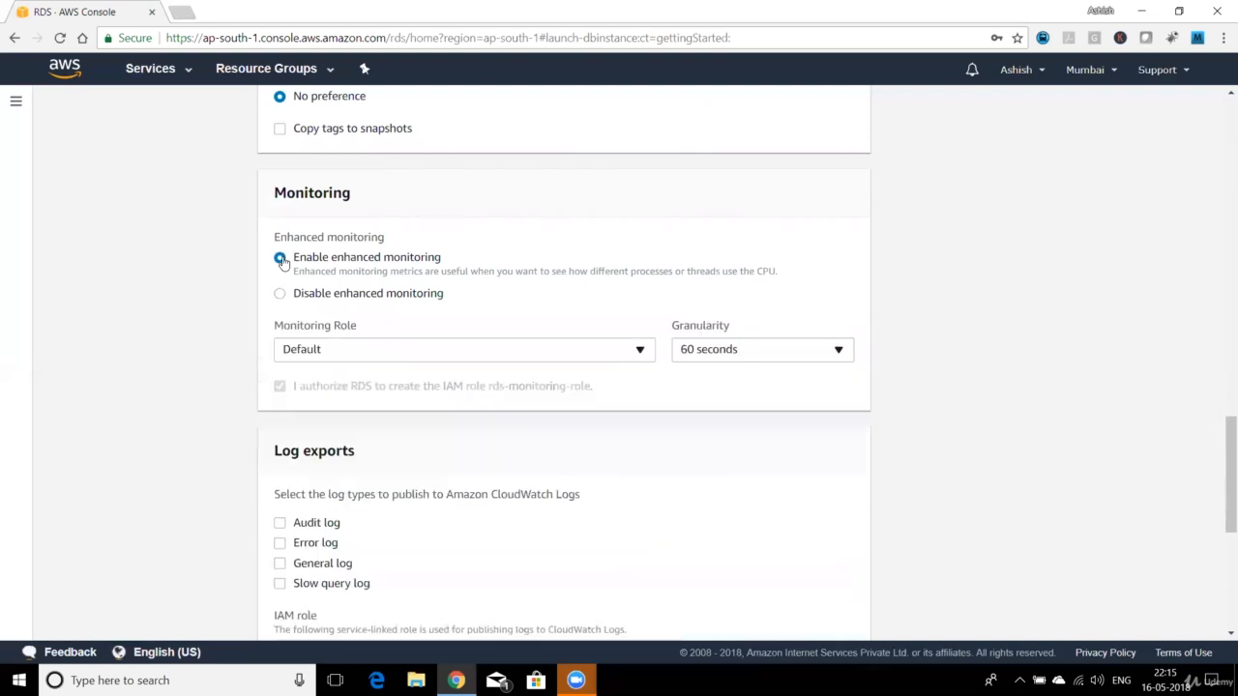
Check the monitoring granularity setting, set enhanced monitoring to Disable enhanced monitoring, and keep every log export unselected.
click(718, 355)
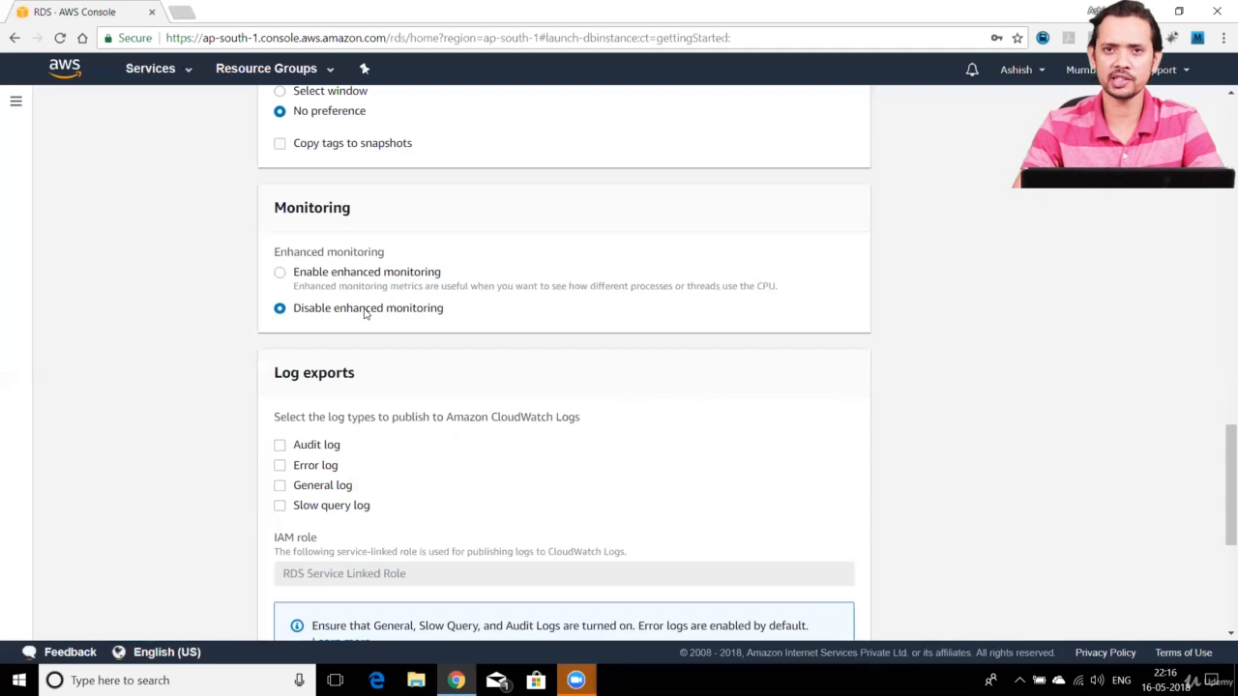
scroll(467, 337, down, 2)
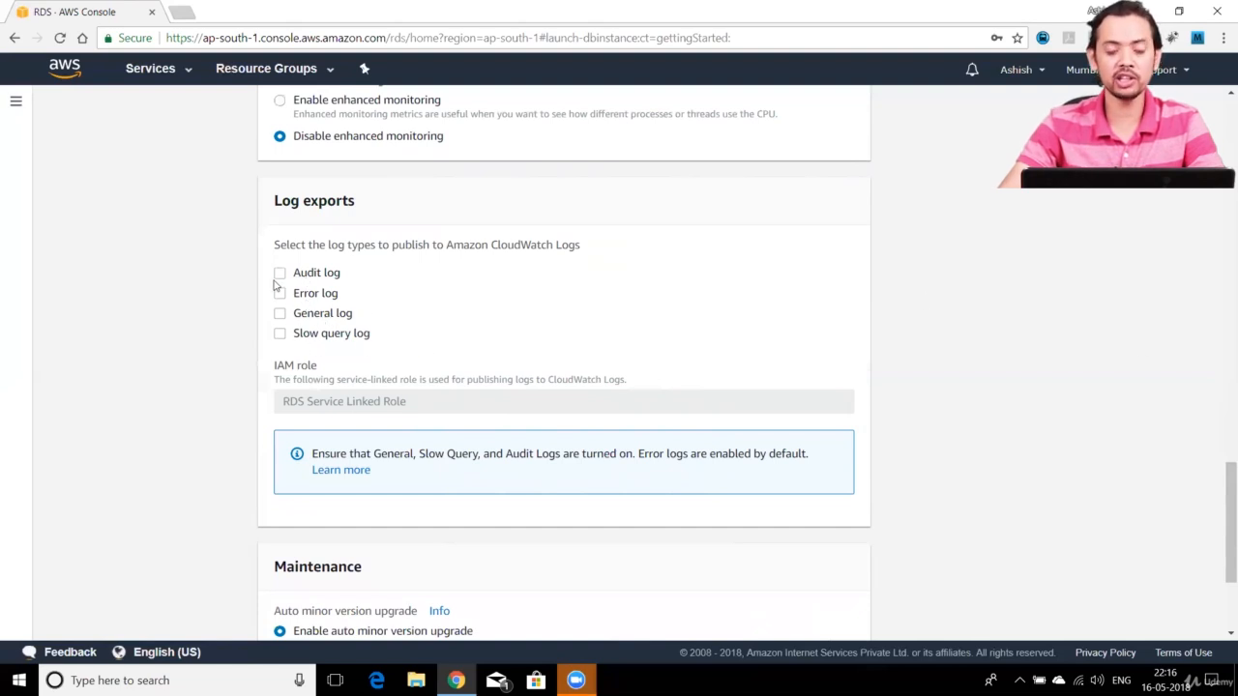
scroll(326, 388, down, 2)
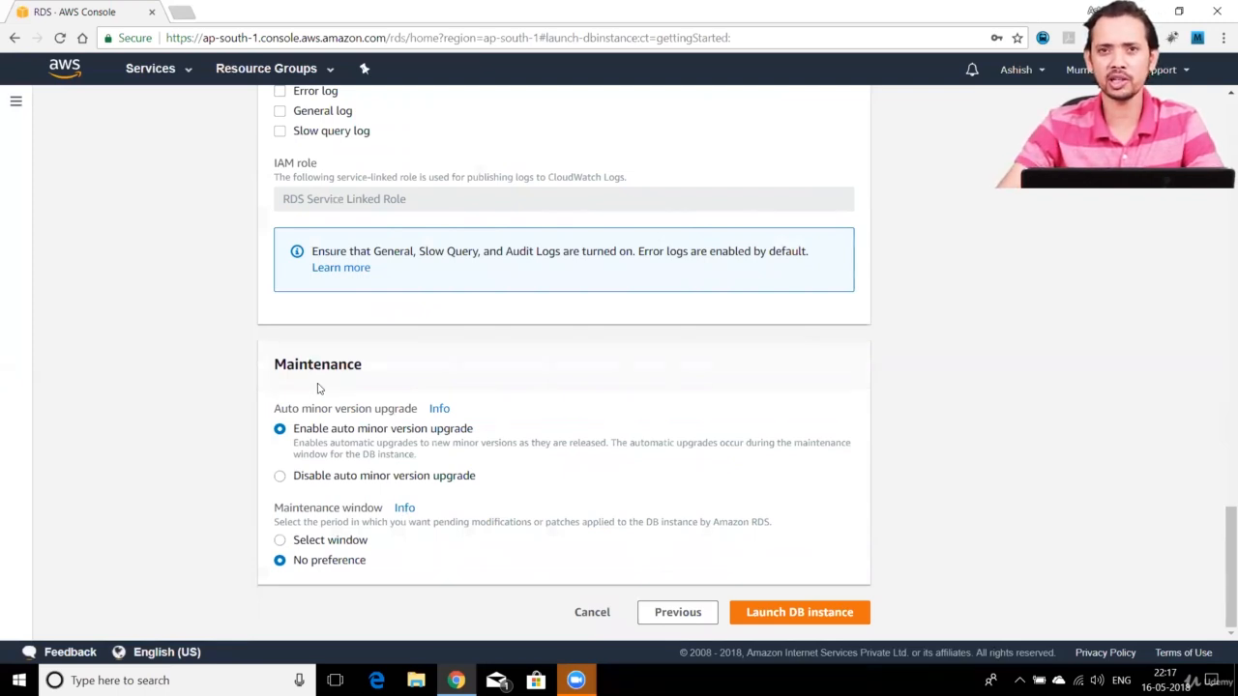
Try the Select window option for the maintenance window, and set it back to No preference.
click(280, 542)
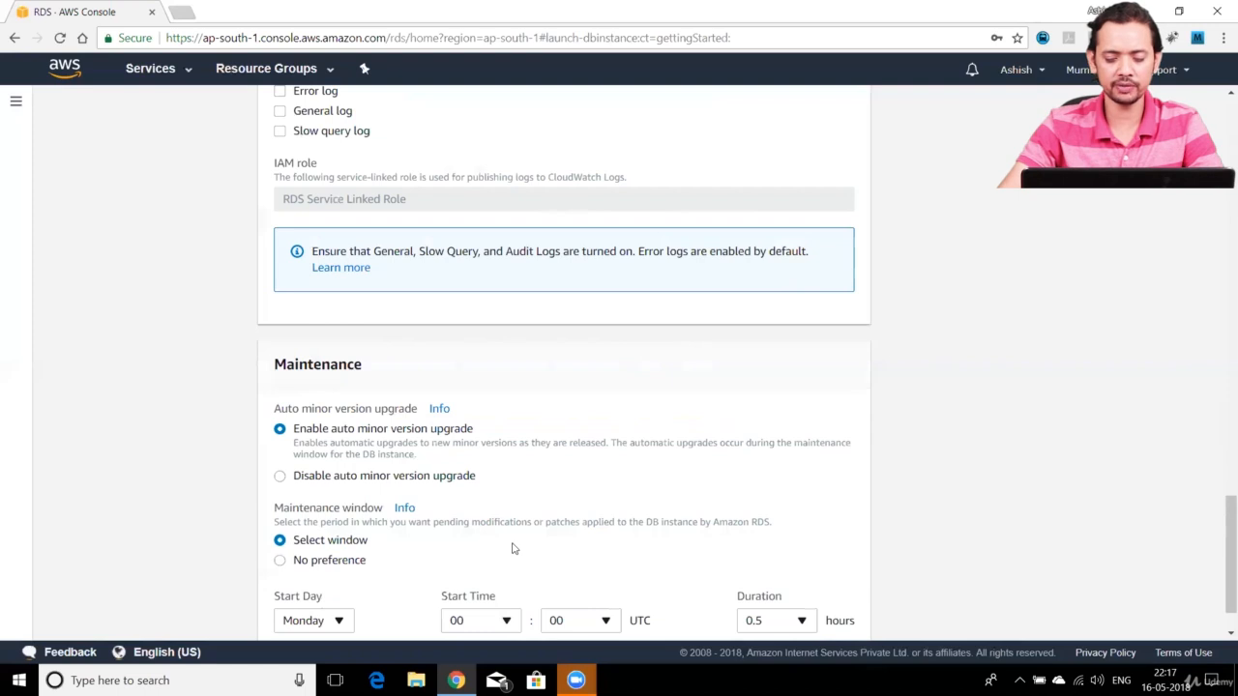
scroll(512, 549, down, 1)
click(277, 502)
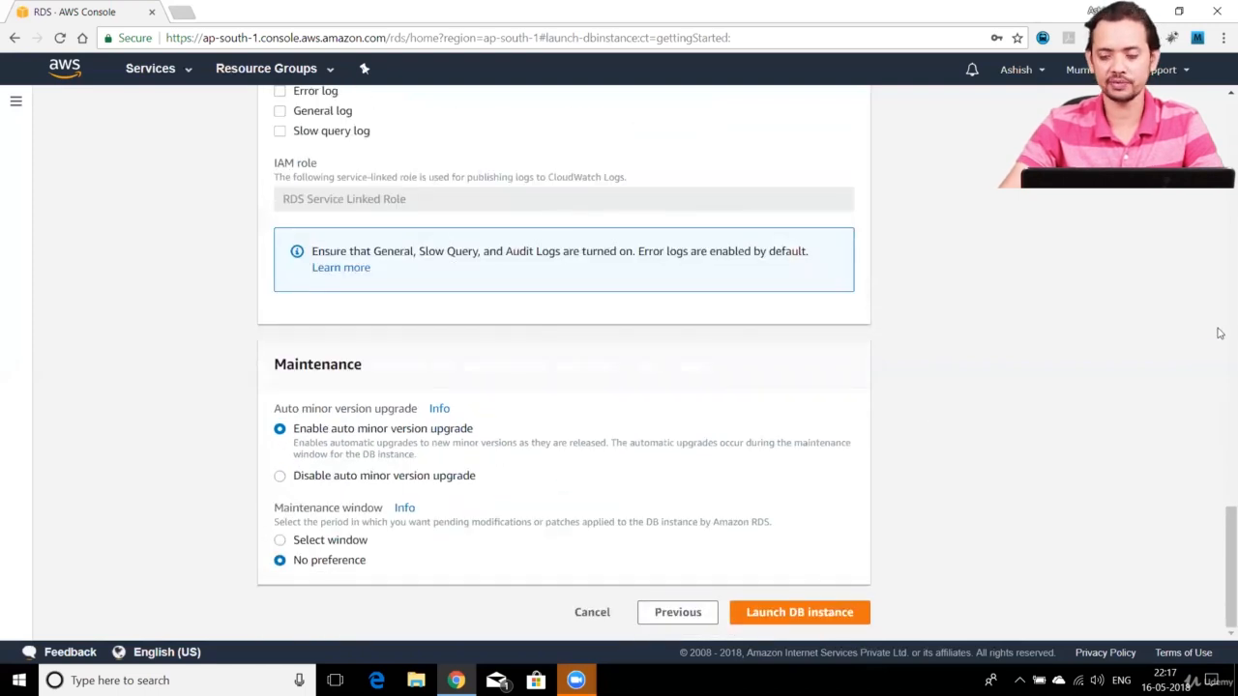
Launch the DB instance and open its details page.
click(792, 615)
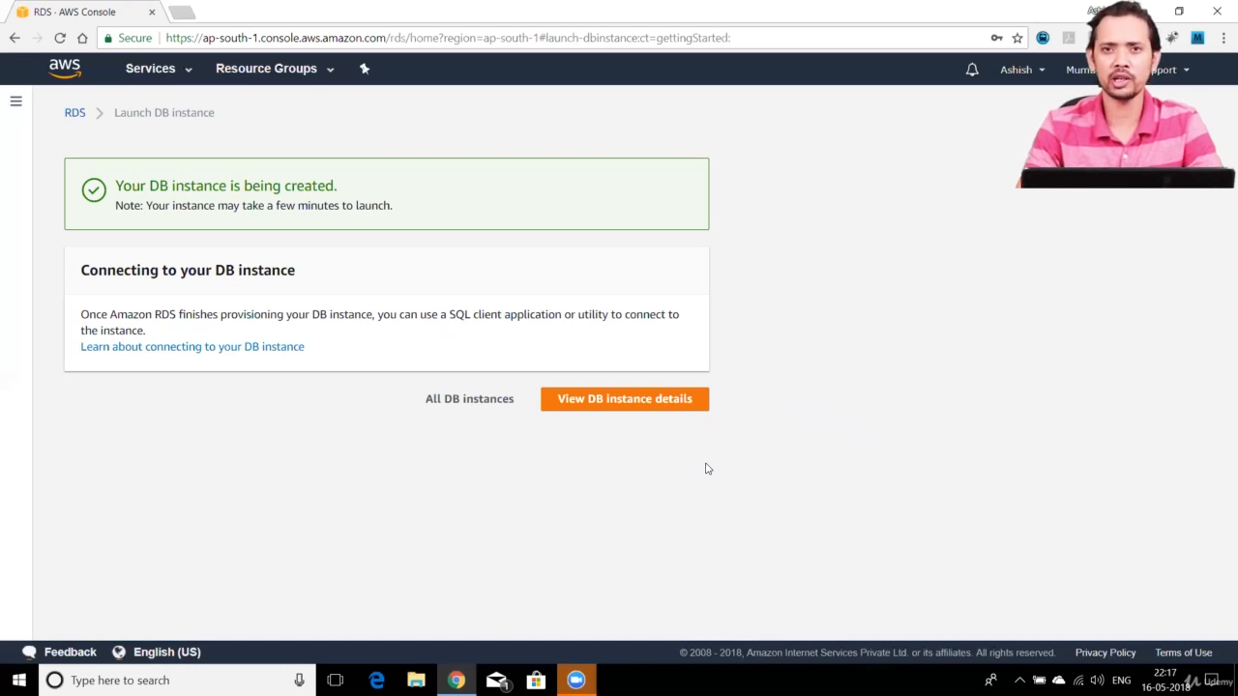
click(609, 400)
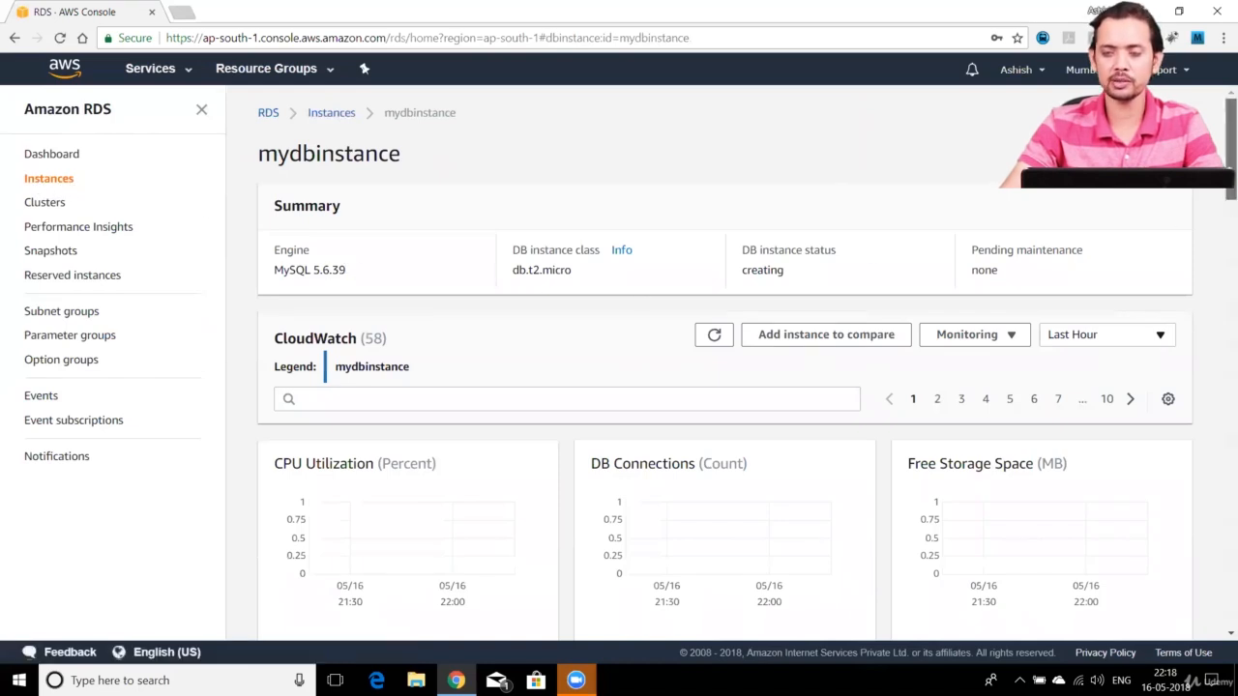
Examine the engine version, DB instance class and instance status in the summary of mydbinstance.
double_click(748, 271)
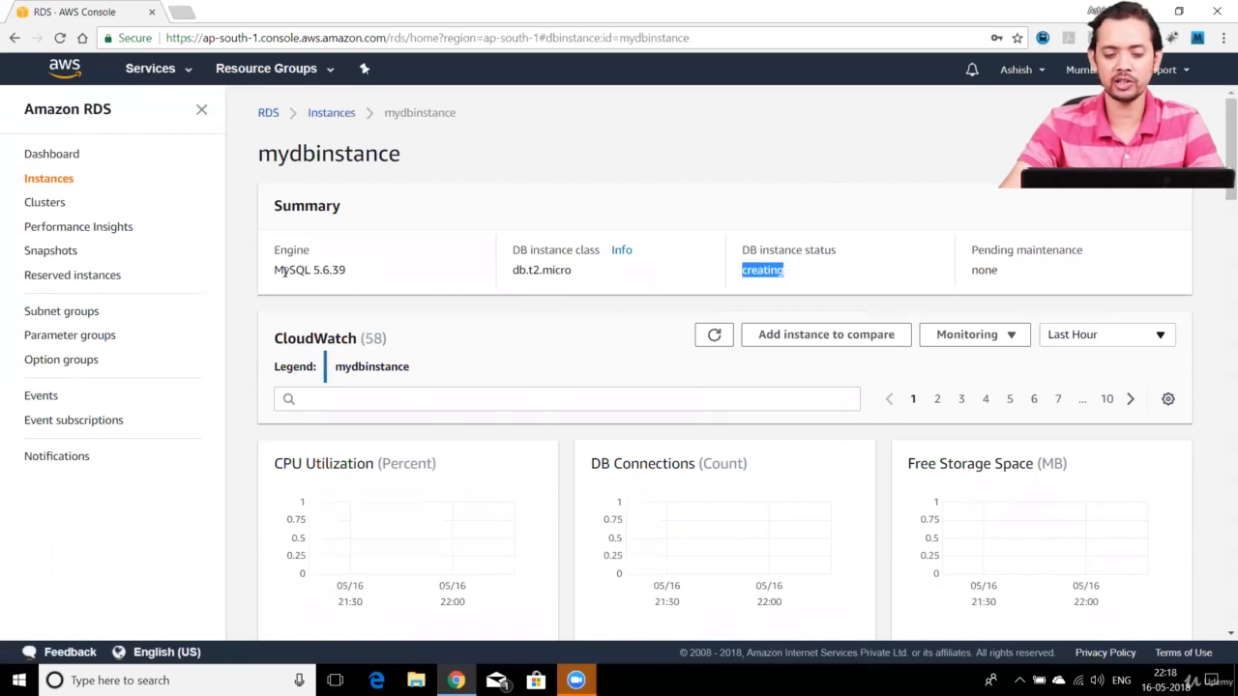
drag(283, 270, 351, 283)
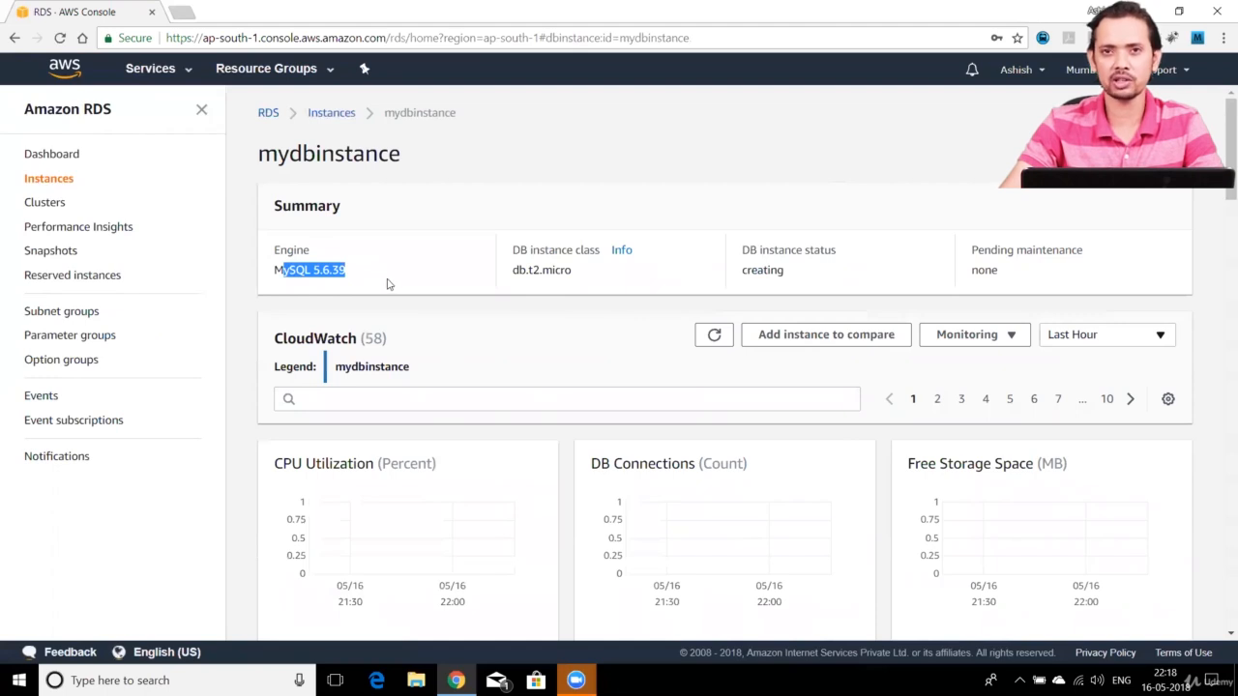
click(446, 286)
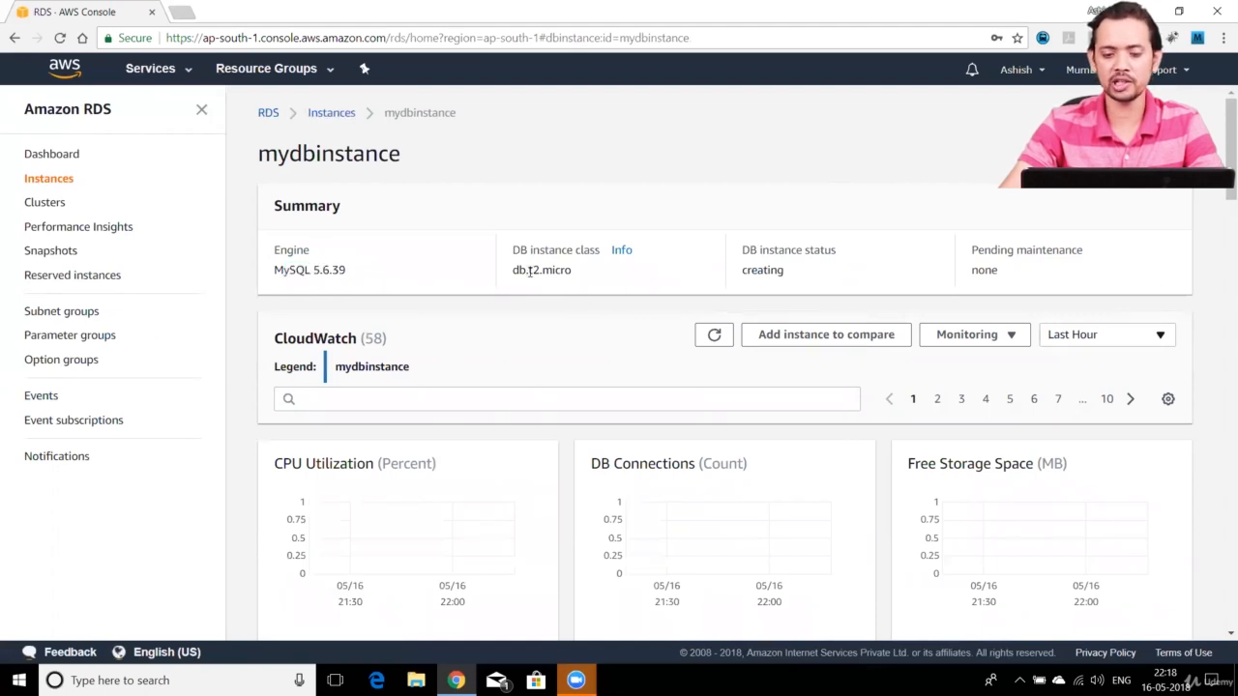
drag(529, 271, 577, 275)
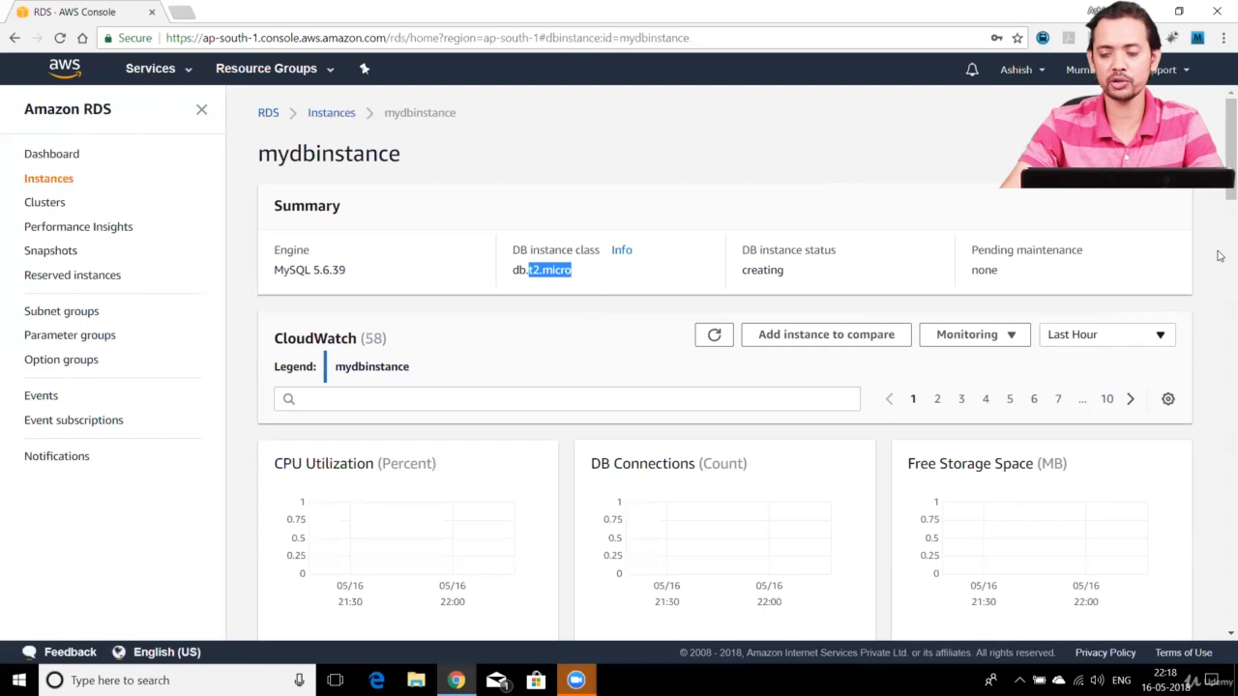
scroll(742, 202, down, 1)
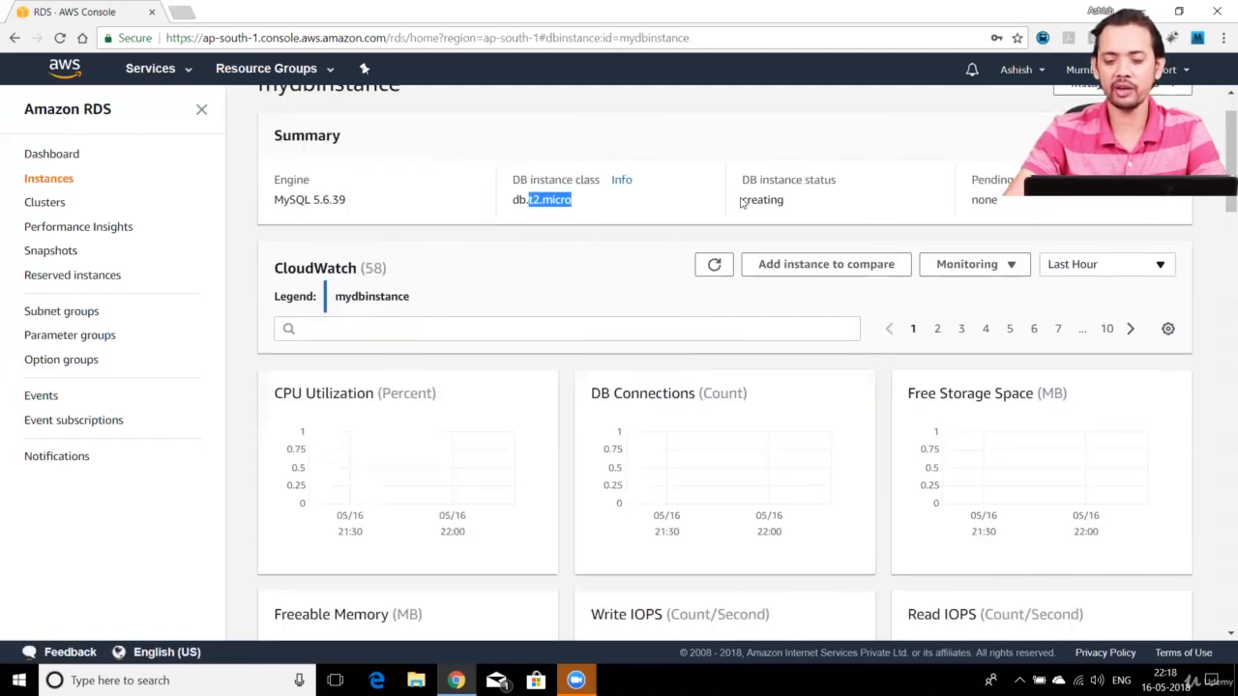
drag(742, 202, 821, 200)
Review the CloudWatch metric graphs for mydbinstance, including CPU utilization, DB connections, free storage space, memory and IOPS.
scroll(458, 245, down, 3)
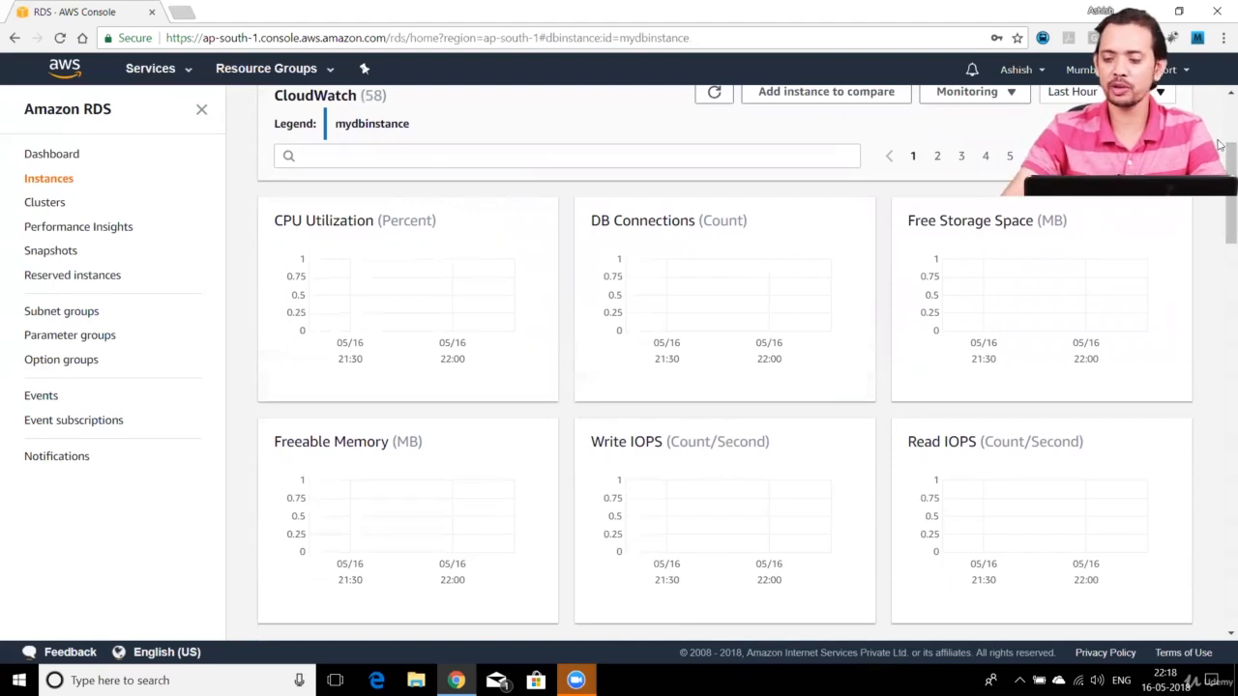
scroll(1221, 140, up, 2)
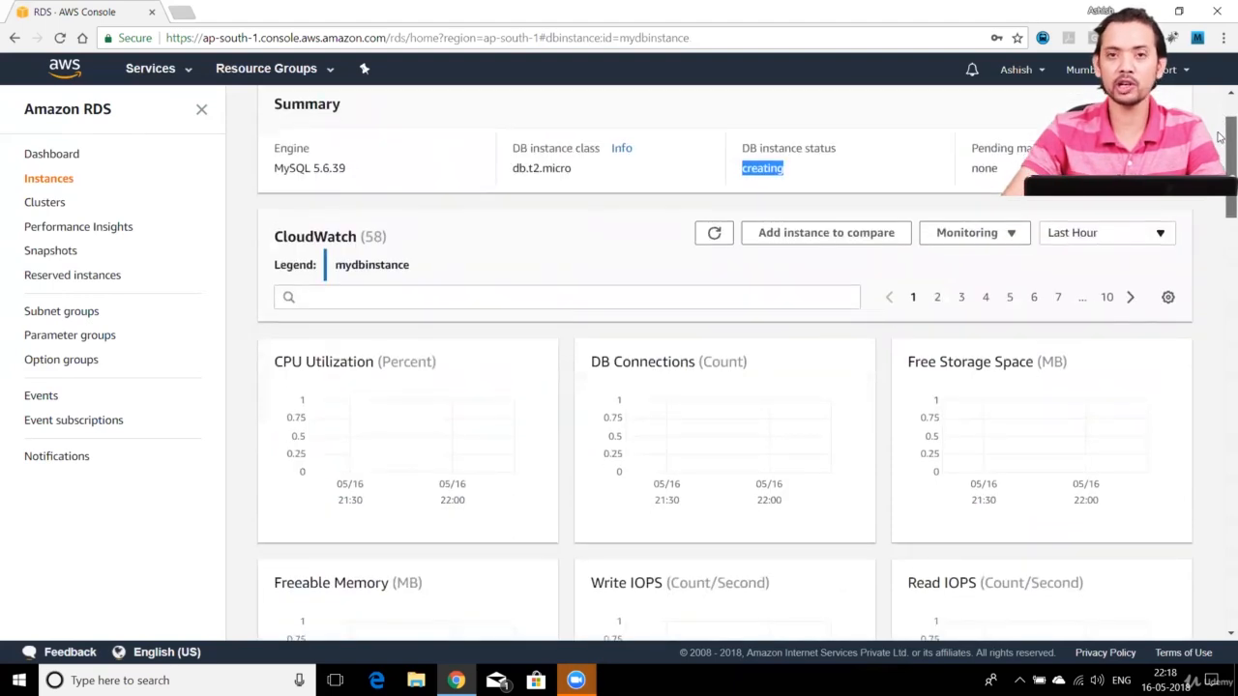
scroll(1220, 140, down, 1)
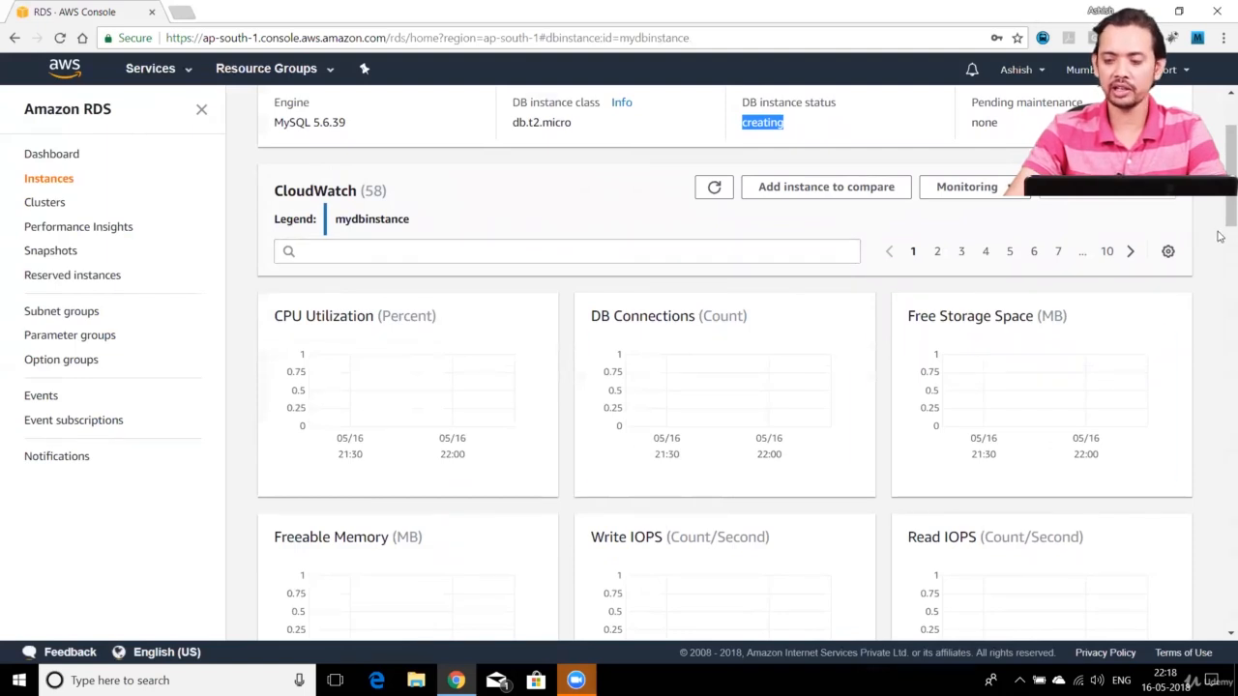
scroll(1221, 220, down, 3)
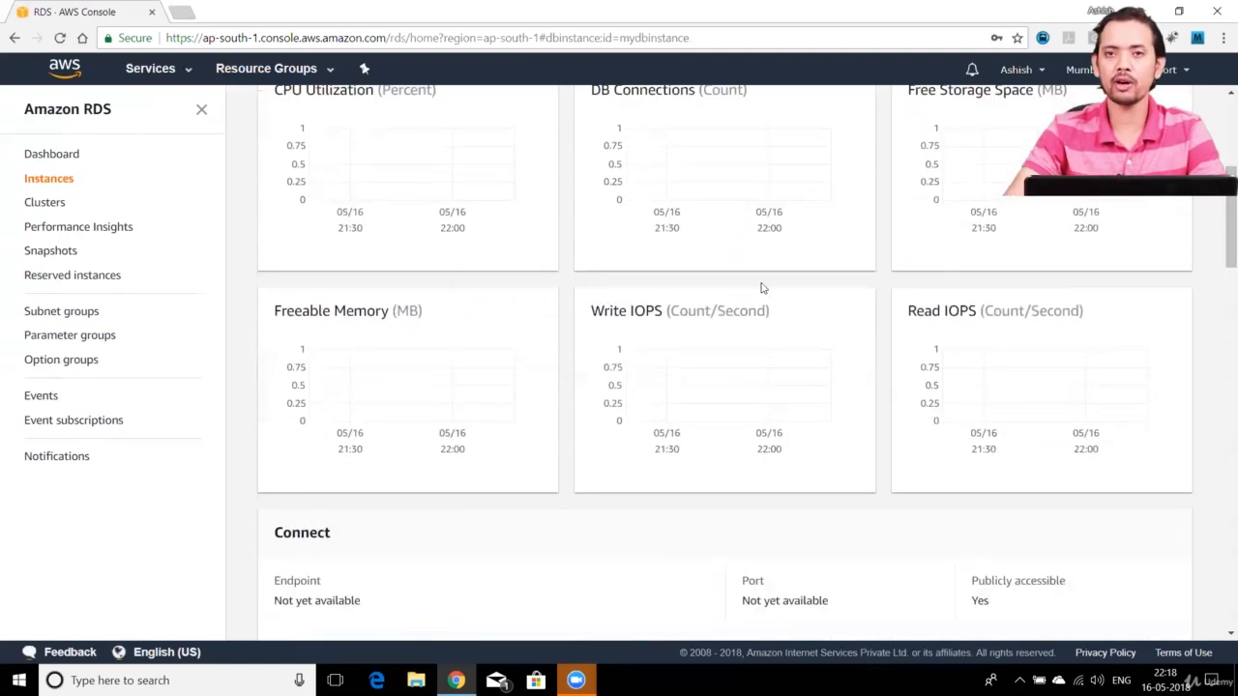
scroll(1222, 256, up, 2)
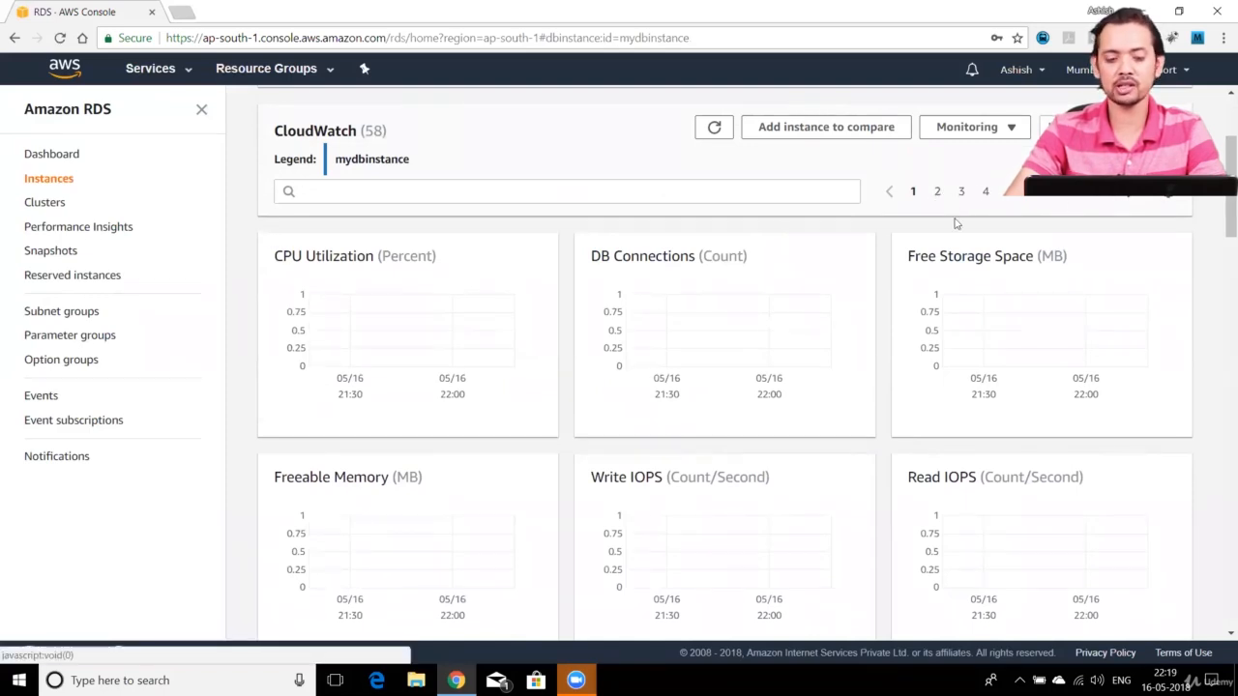
double_click(373, 131)
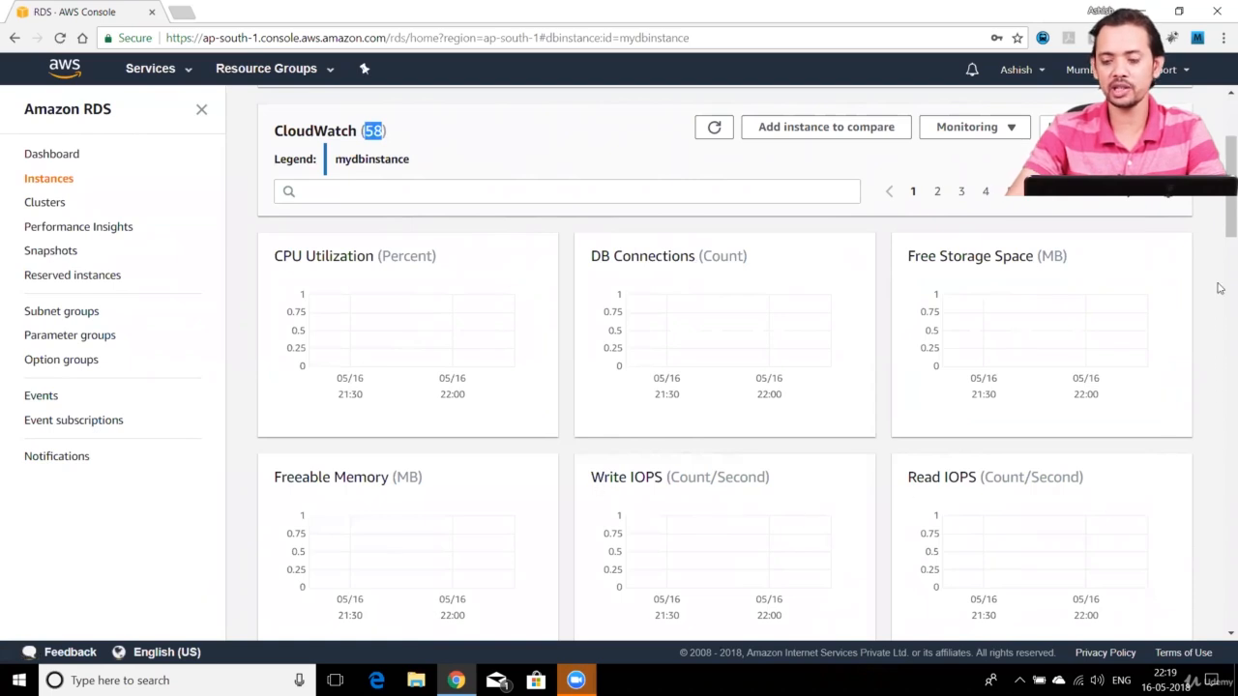
Check the endpoint in the Connect section of the instance details.
drag(1227, 229, 1221, 319)
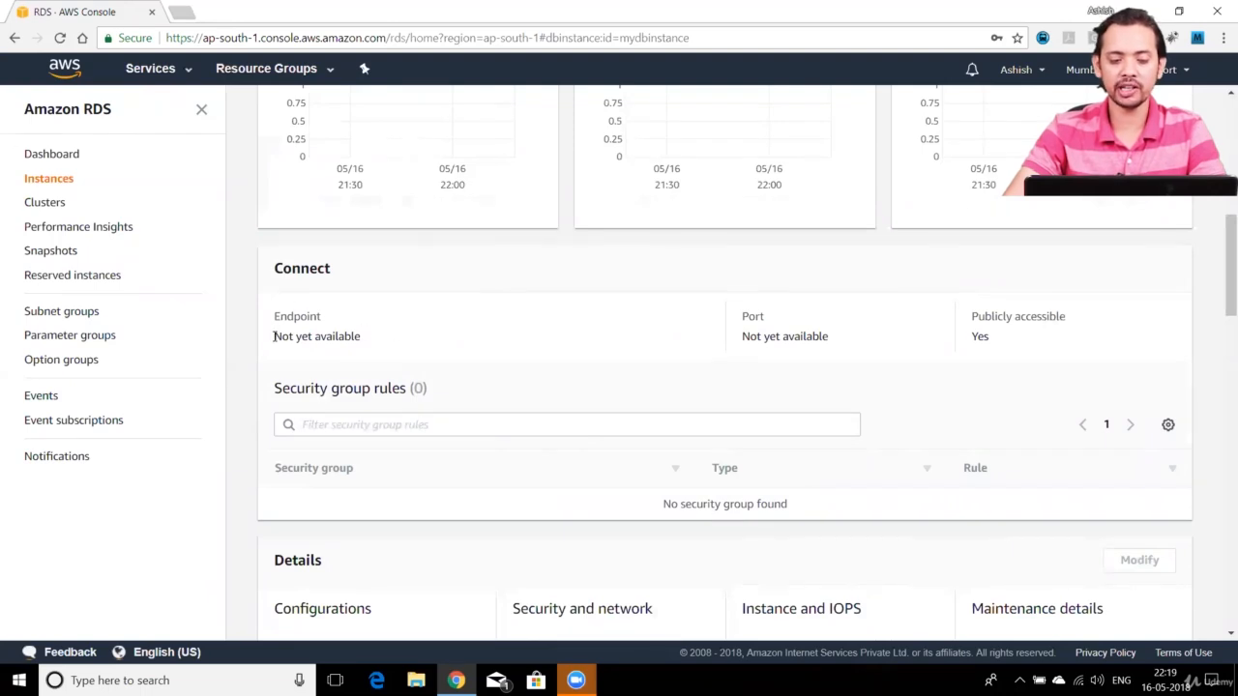
drag(274, 335, 380, 338)
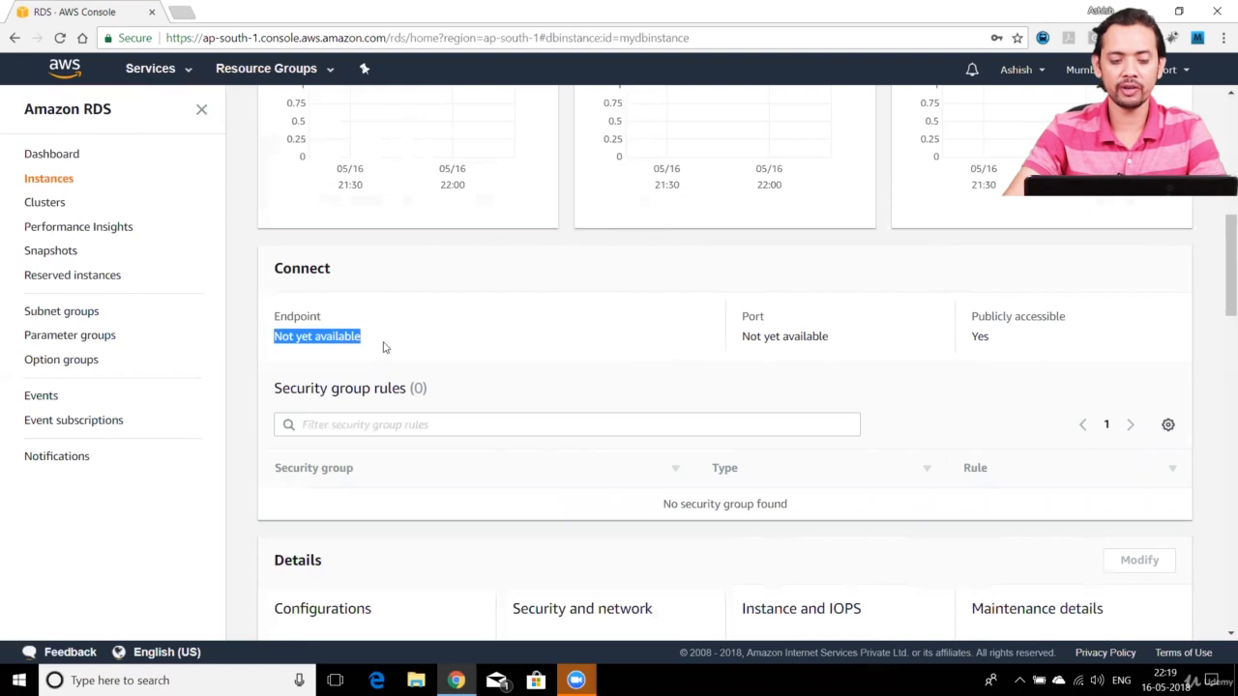
click(355, 350)
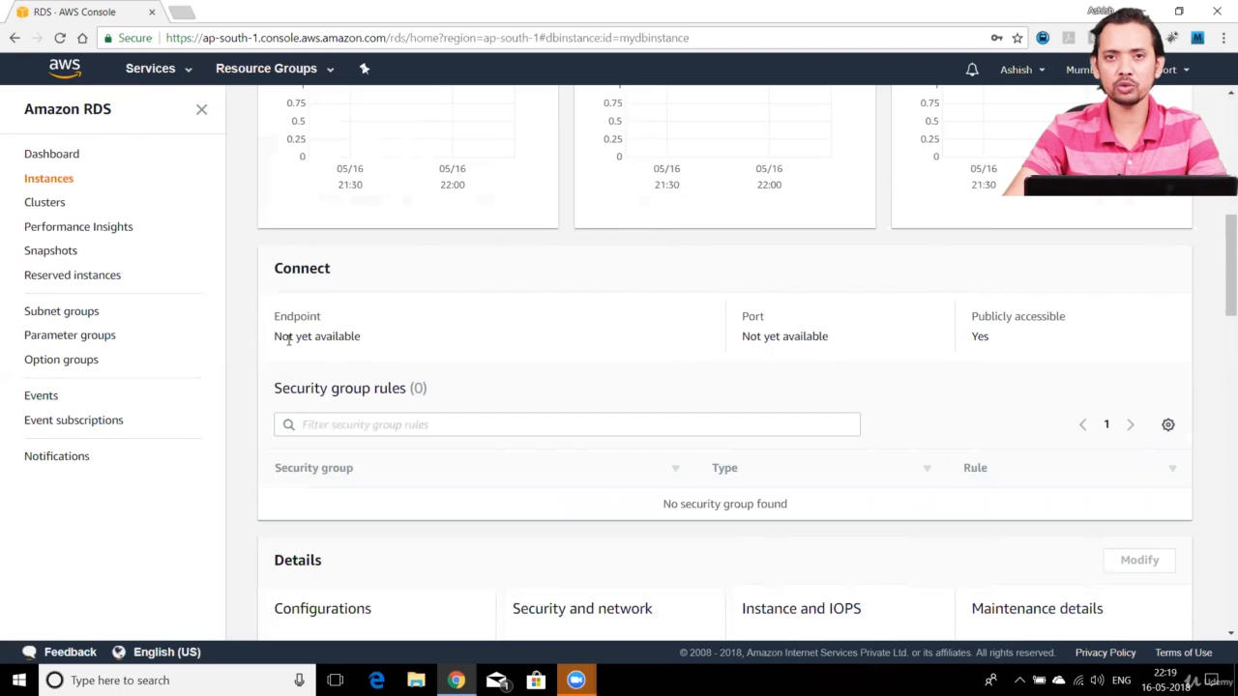
Review the instance's configuration, network and backup details, along with its CloudWatch alarms and snapshots.
scroll(1220, 364, down, 5)
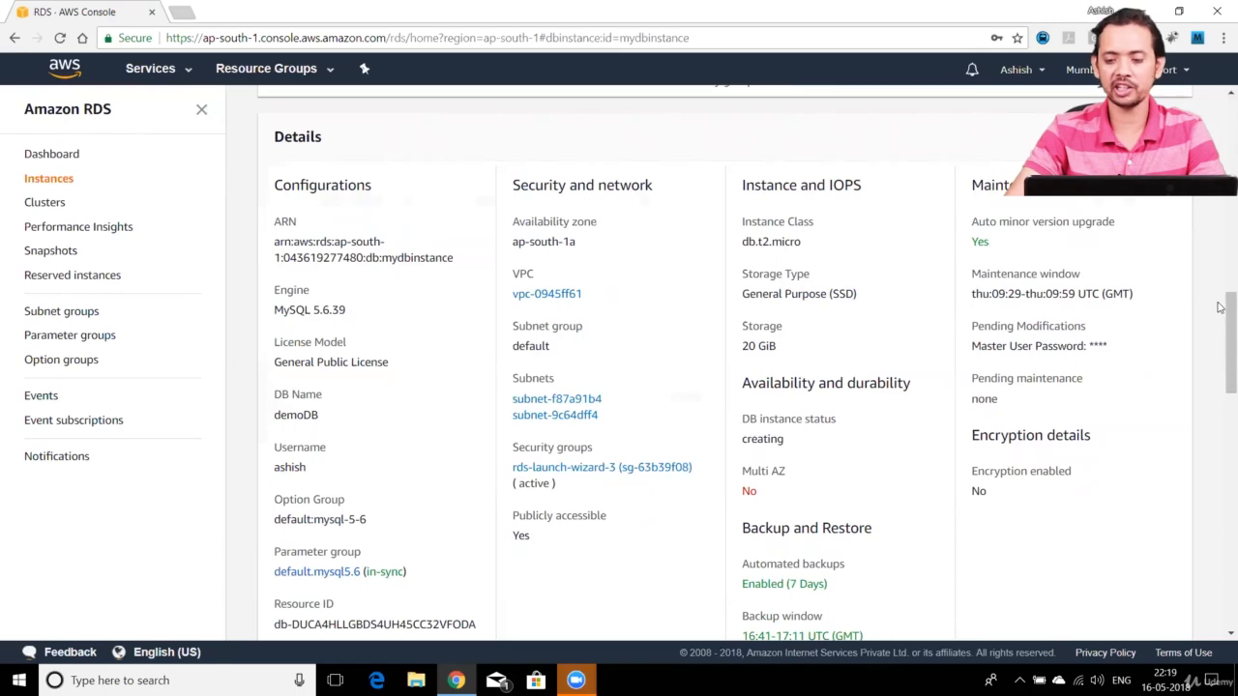
scroll(1221, 387, down, 2)
scroll(1221, 396, down, 4)
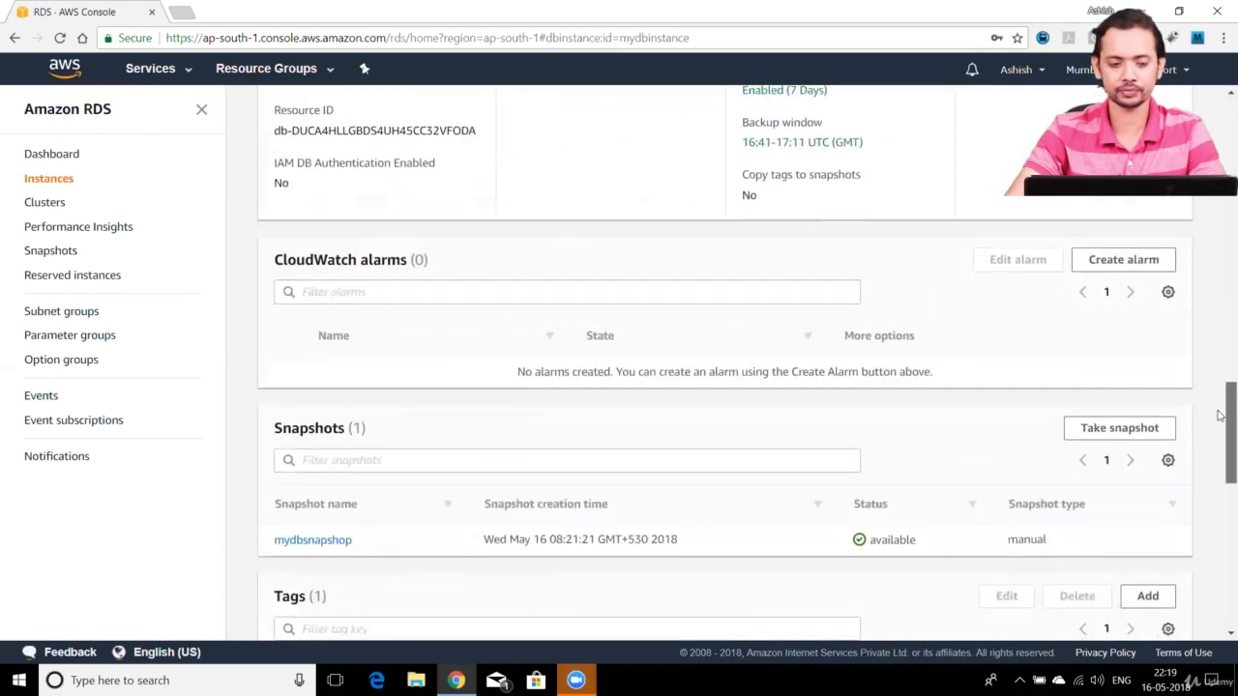
scroll(1221, 407, up, 1)
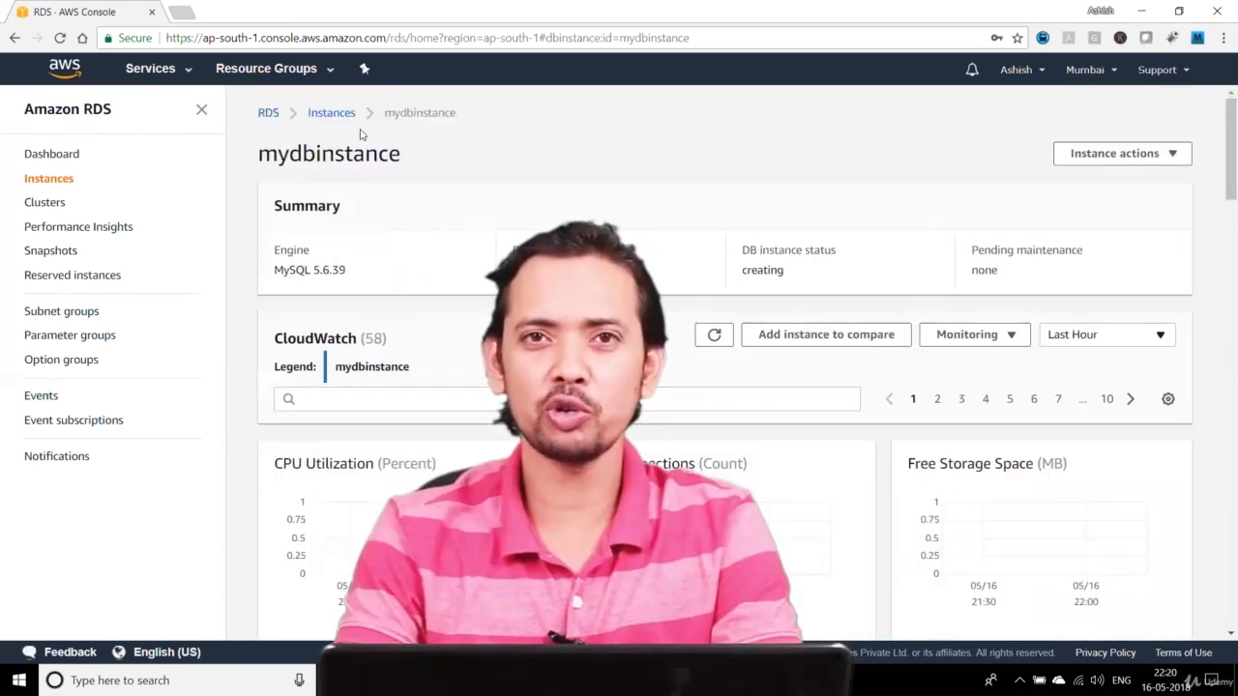